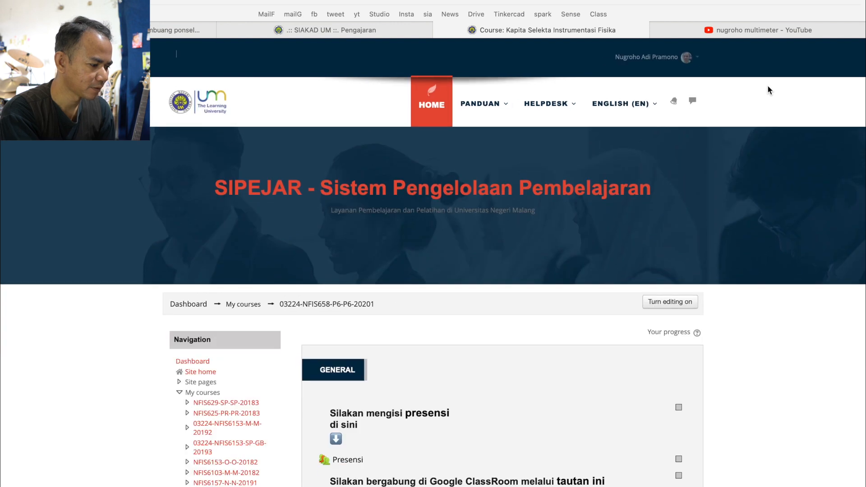
Turn on editing for the Kapita Selekta Instrumentasi Fisika course and go to the Pertemuan 1 section
scroll(759, 294, "down", 2)
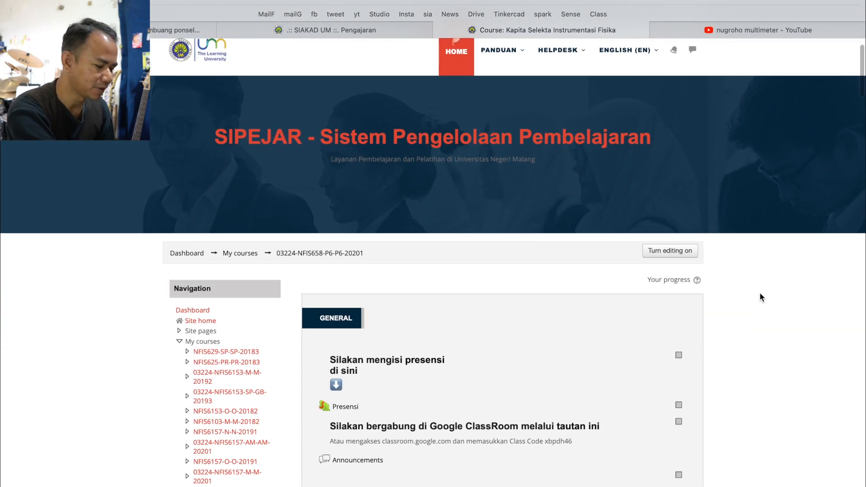
key("ctrl+a")
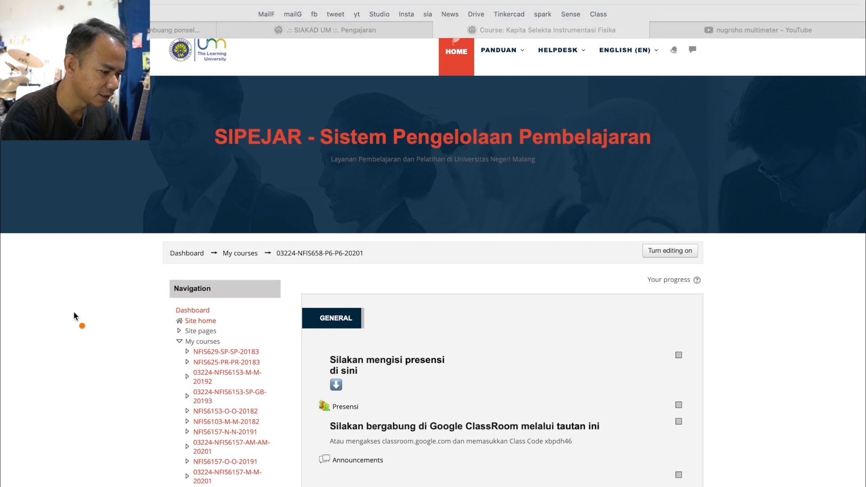
mouse_move(681, 233)
left_mouse_down()
mouse_move(665, 229)
mouse_move(663, 289)
mouse_move(654, 223)
mouse_move(684, 253)
mouse_move(693, 248)
left_mouse_up()
key("Escape")
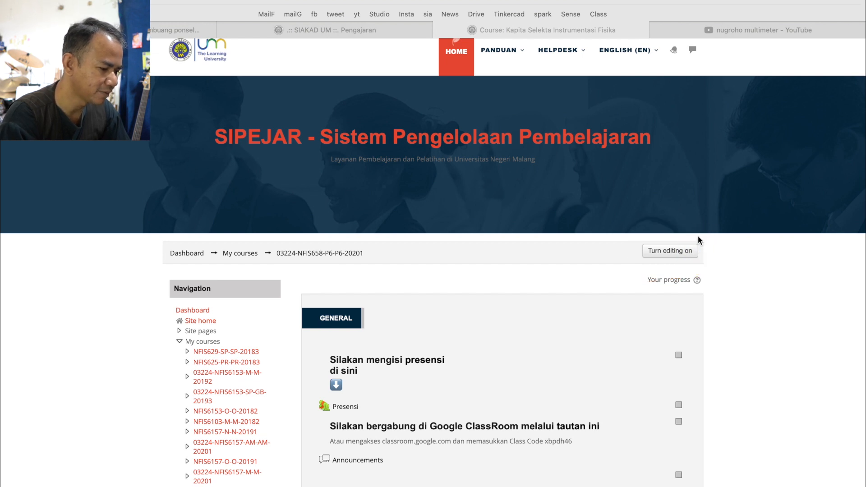
left_click(682, 253)
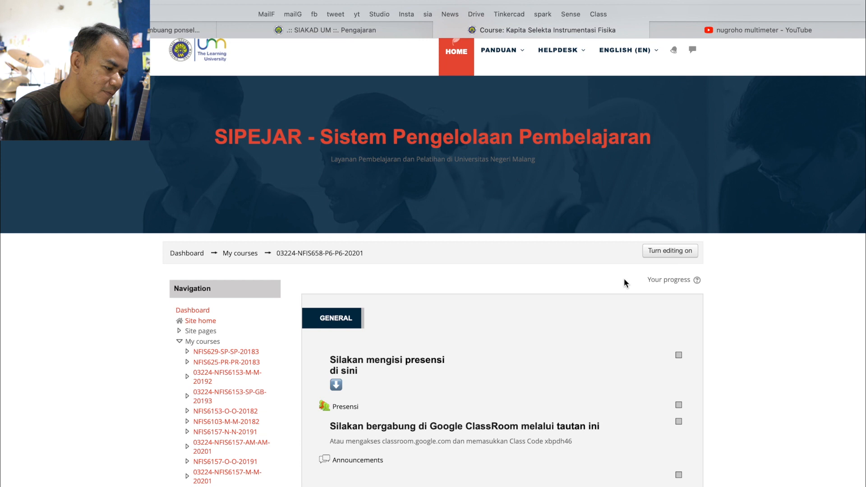
left_click(659, 253)
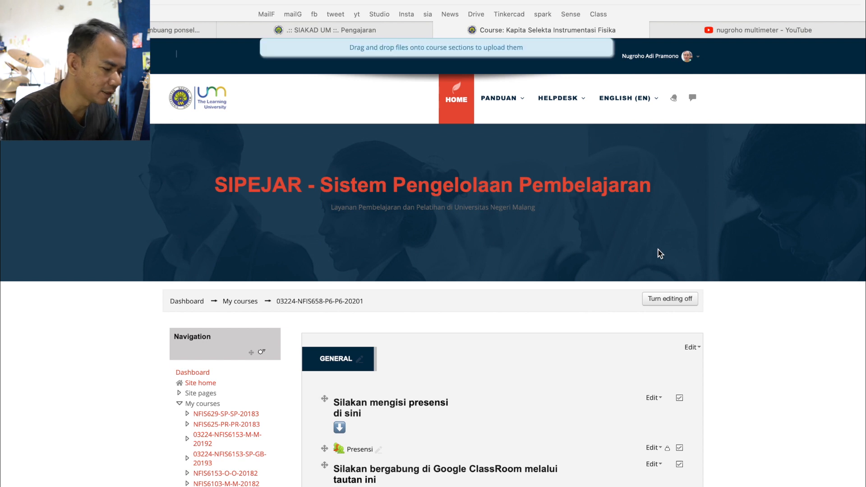
scroll(611, 311, "down", 1)
scroll(610, 305, "down", 10)
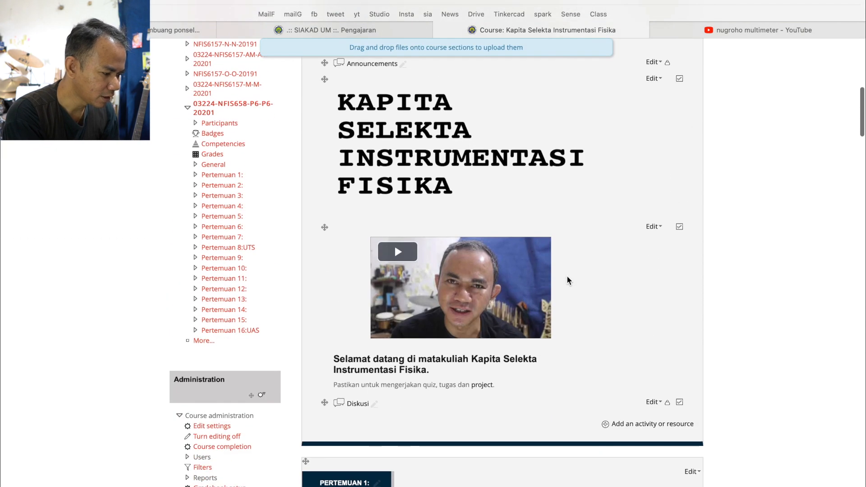
scroll(567, 280, "down", 5)
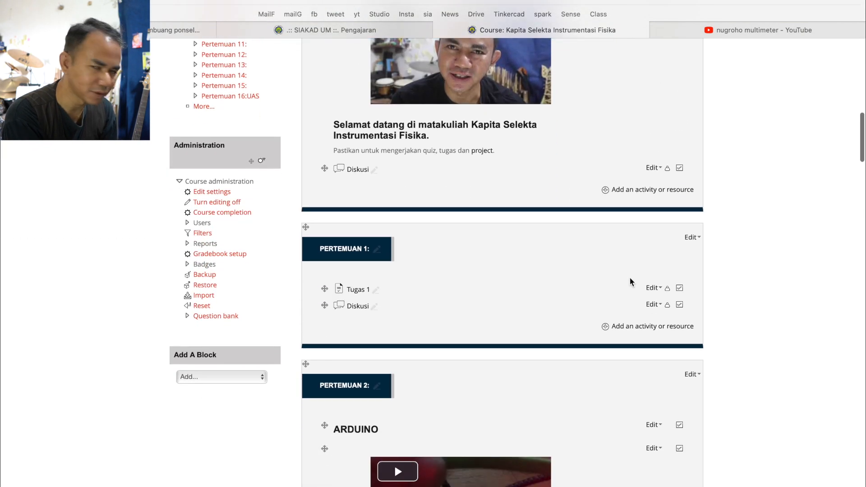
left_click(635, 327)
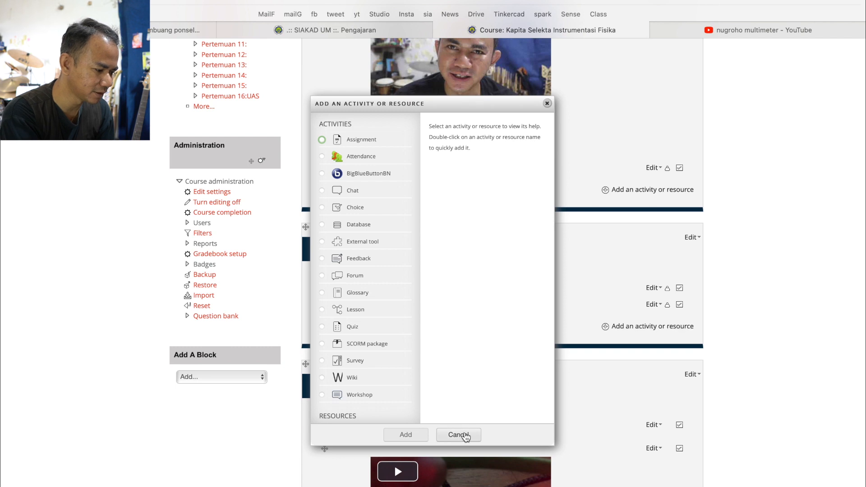
left_click(464, 435)
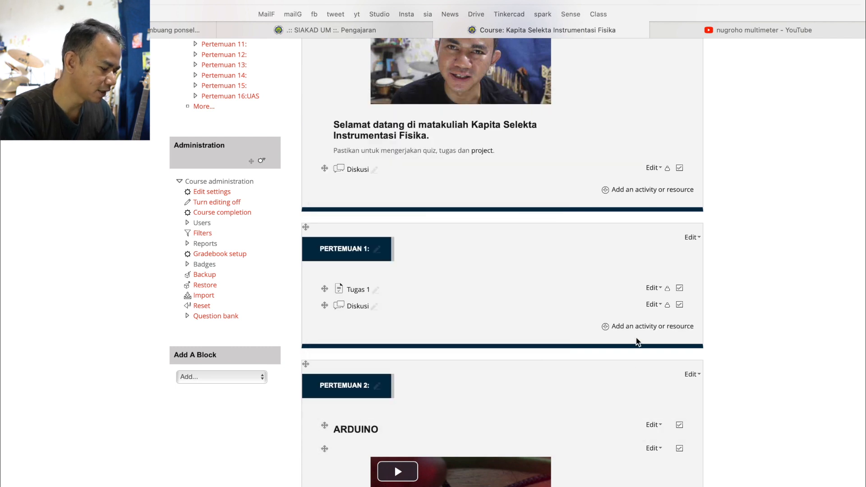
key("super+Tab")
mouse_move(705, 326)
left_mouse_down()
mouse_move(590, 303)
mouse_move(688, 340)
mouse_move(686, 315)
left_mouse_up()
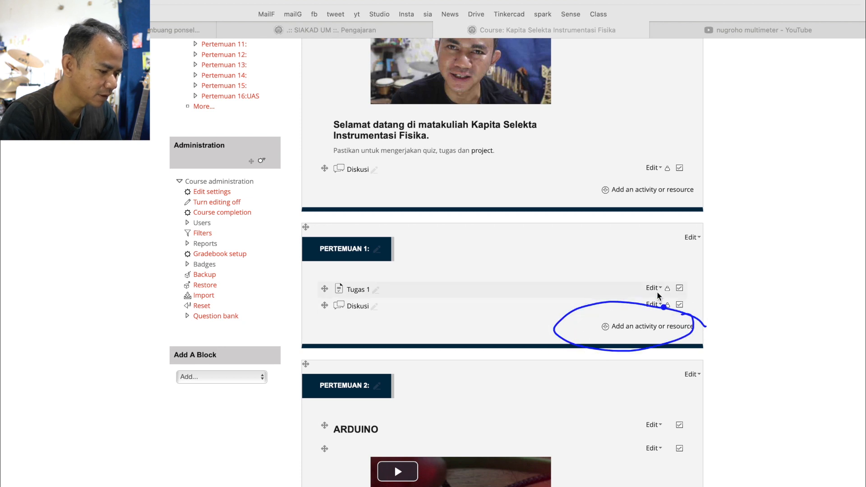
key("Escape")
Add a new Lesson activity to the Pertemuan 1 section
left_click(654, 330)
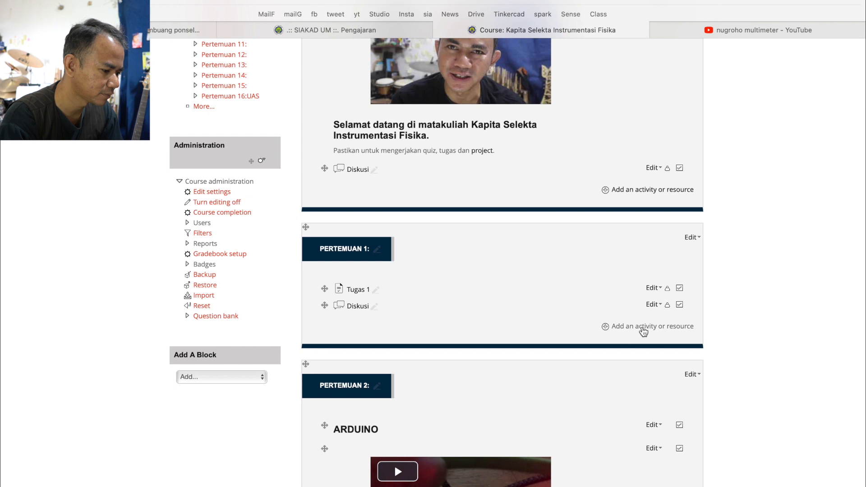
left_click(642, 333)
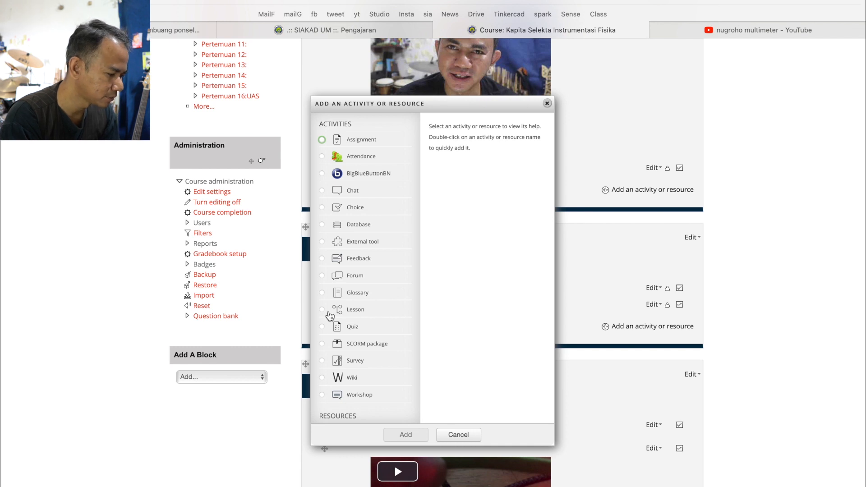
left_click(329, 313)
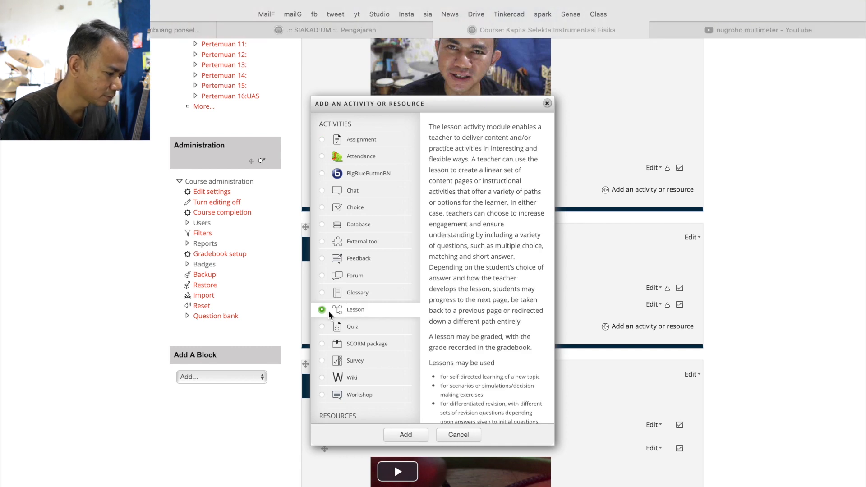
mouse_move(397, 297)
left_mouse_down()
mouse_move(383, 282)
mouse_move(302, 342)
mouse_move(388, 288)
left_mouse_up()
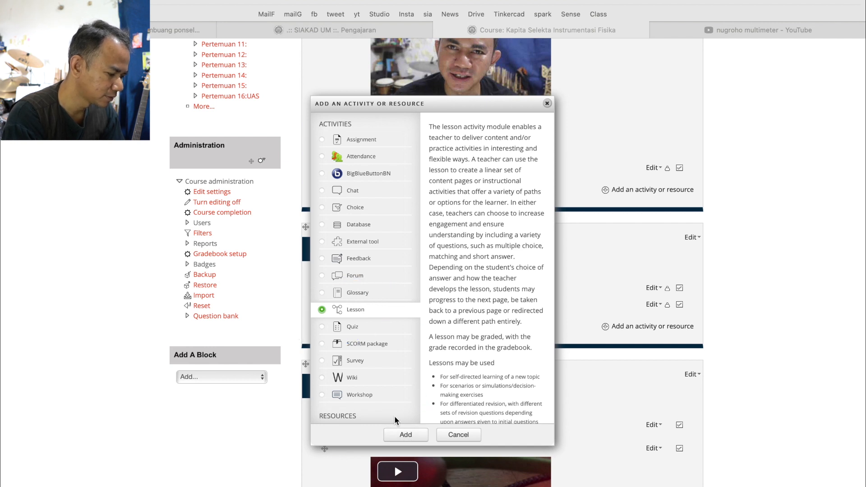
left_click(400, 431)
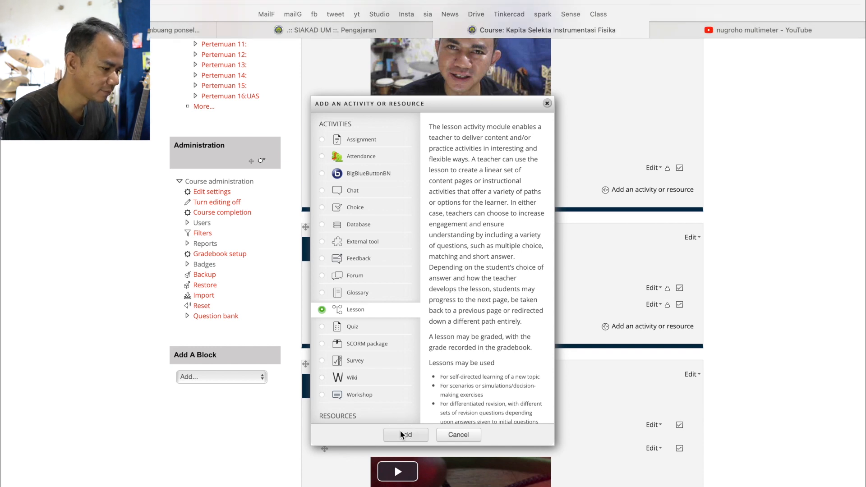
left_click(401, 435)
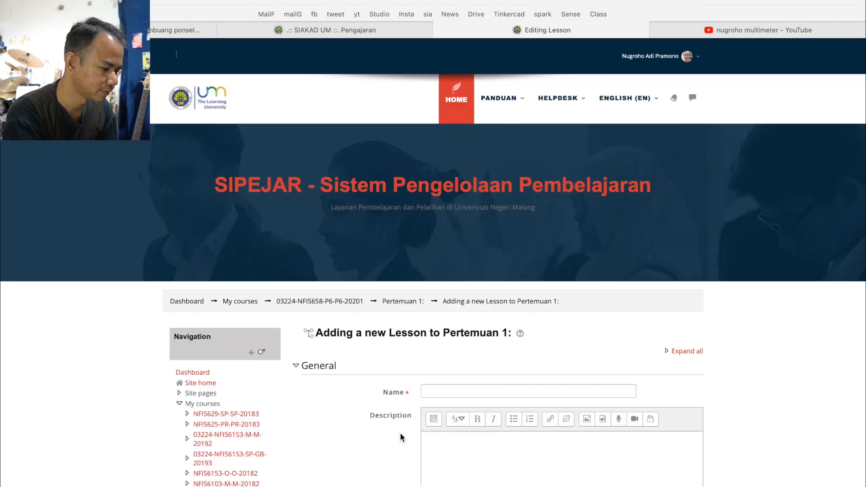
Name the new lesson "Multimeter" and save it, returning to the course page
scroll(400, 437, "down", 4)
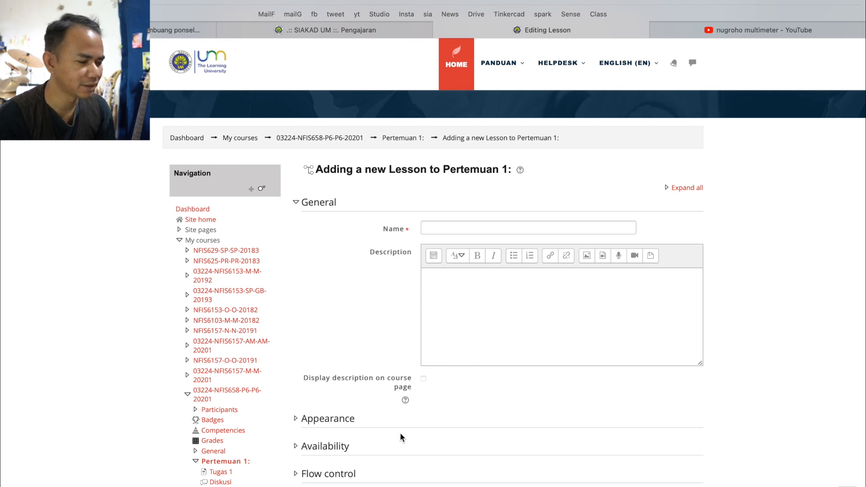
left_click(467, 229)
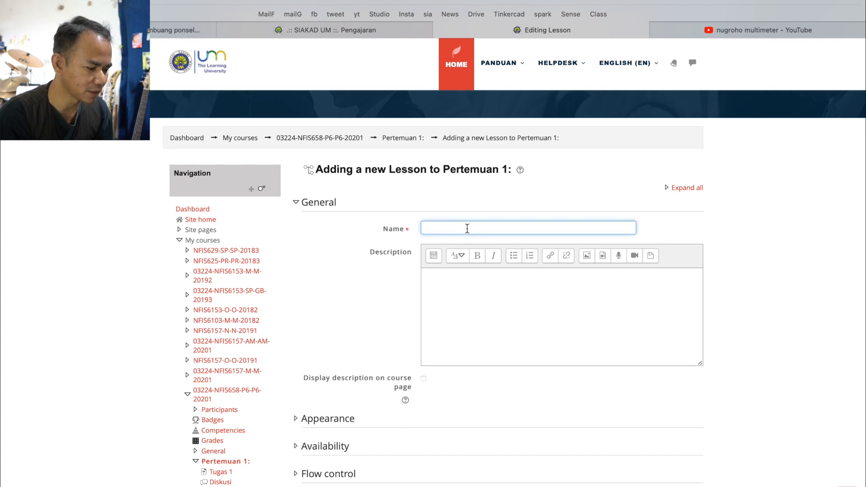
type("Multimeter")
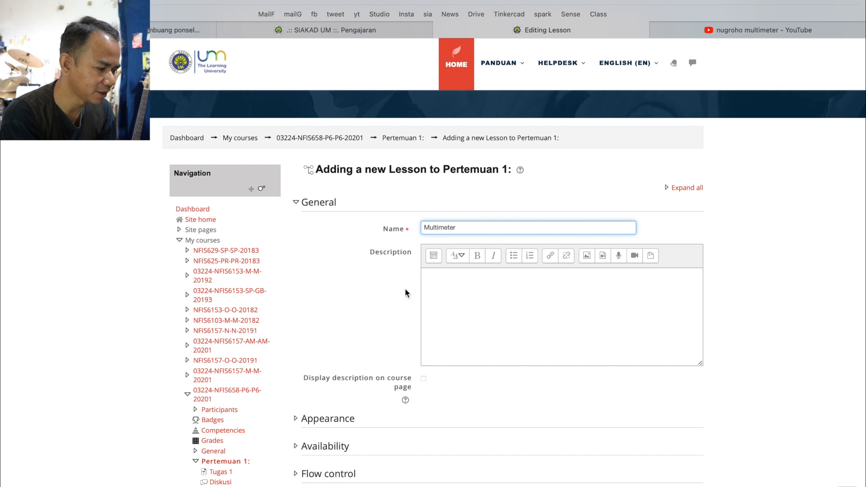
scroll(397, 299, "down", 3)
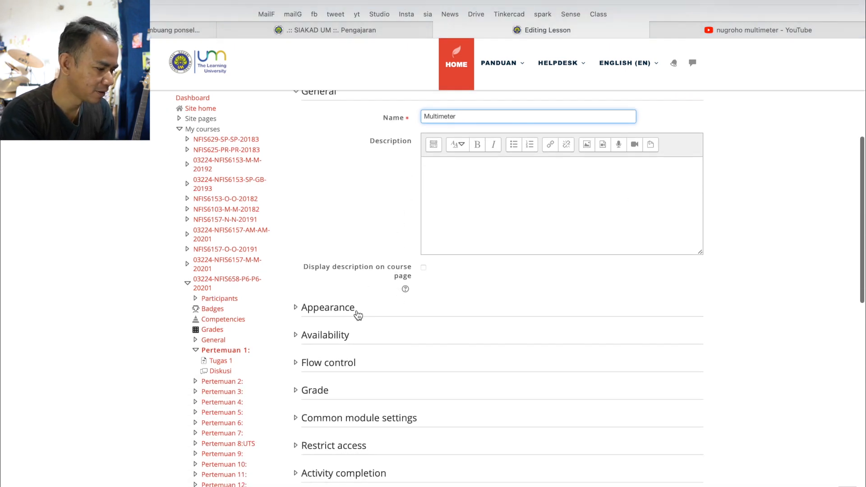
scroll(379, 345, "down", 6)
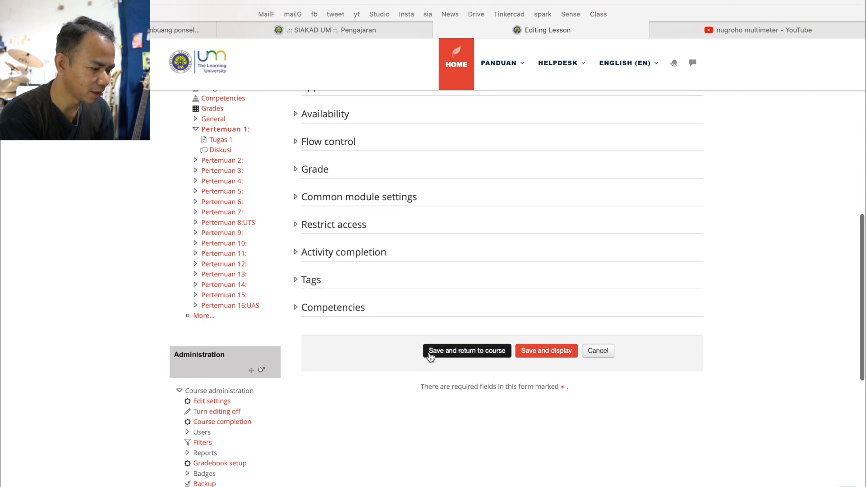
left_click(466, 353)
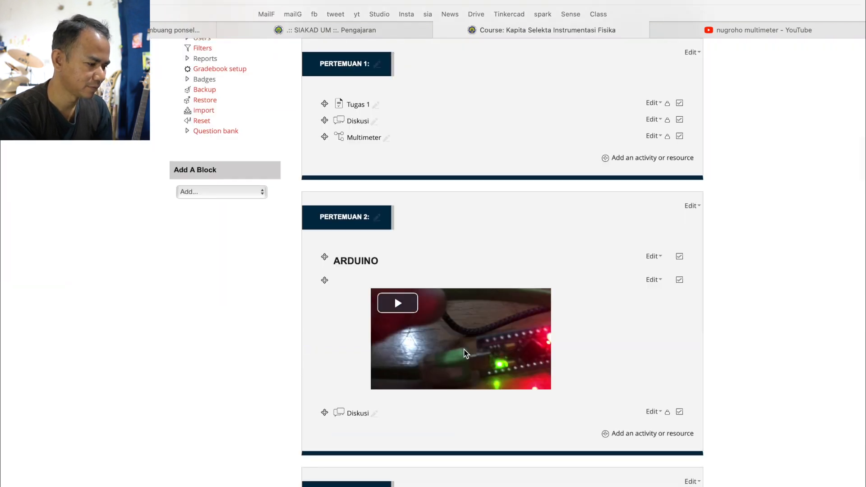
Start a content page in the Multimeter lesson and title it "Apakah Multimeter Itu?"
left_click(364, 138)
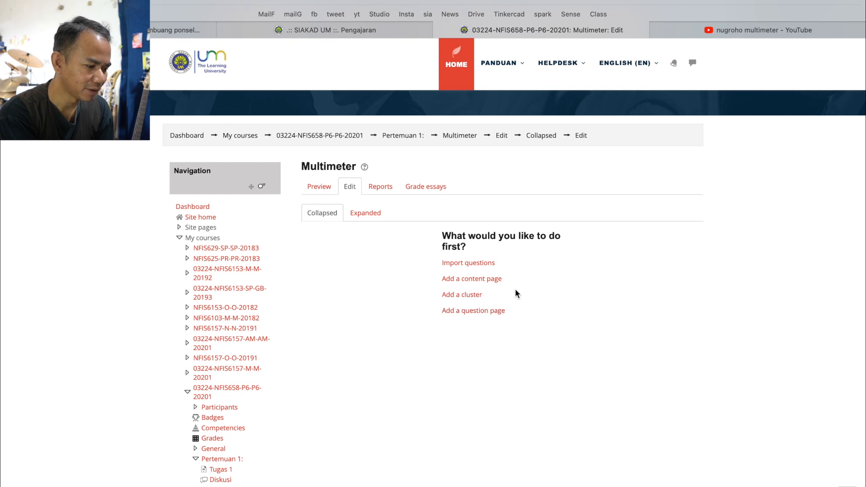
left_click(491, 279)
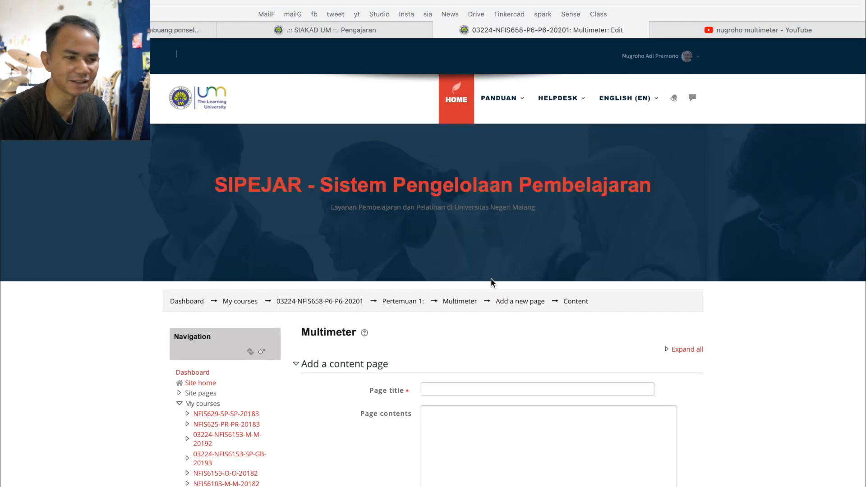
scroll(405, 350, "down", 5)
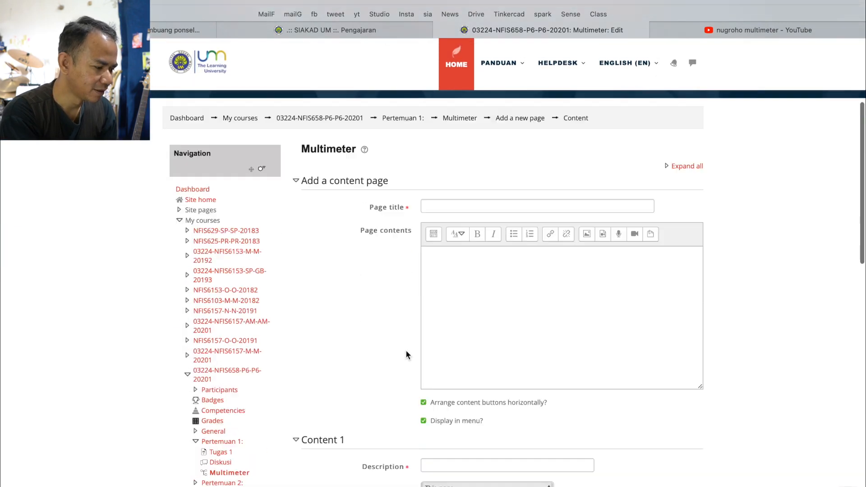
left_click(462, 177)
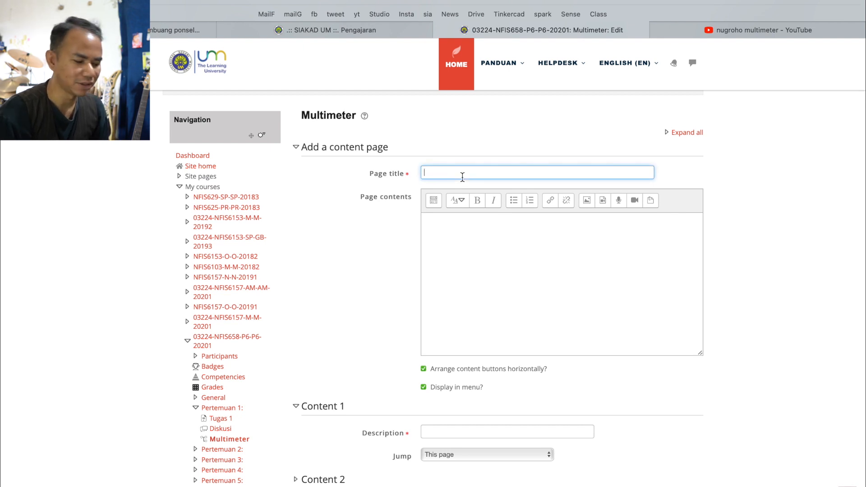
type("Multimeter")
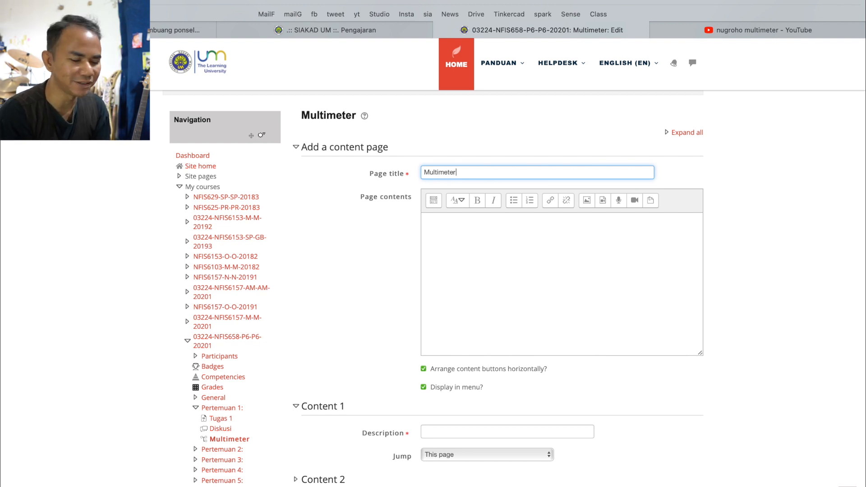
type("Apakah")
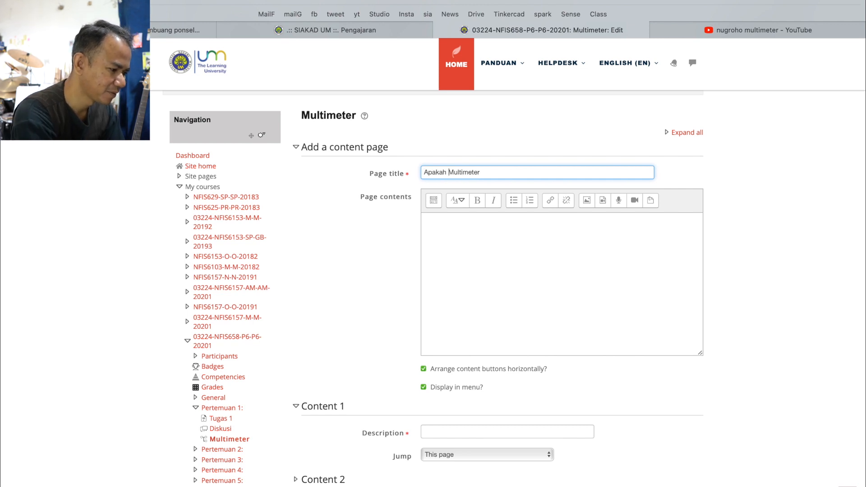
left_click(498, 173)
type("Itu?")
Write "Multimeter adalah alat ukur arus, tegangan, dan hambatan" as the page contents
left_click(517, 244)
type("Multimeter adalah")
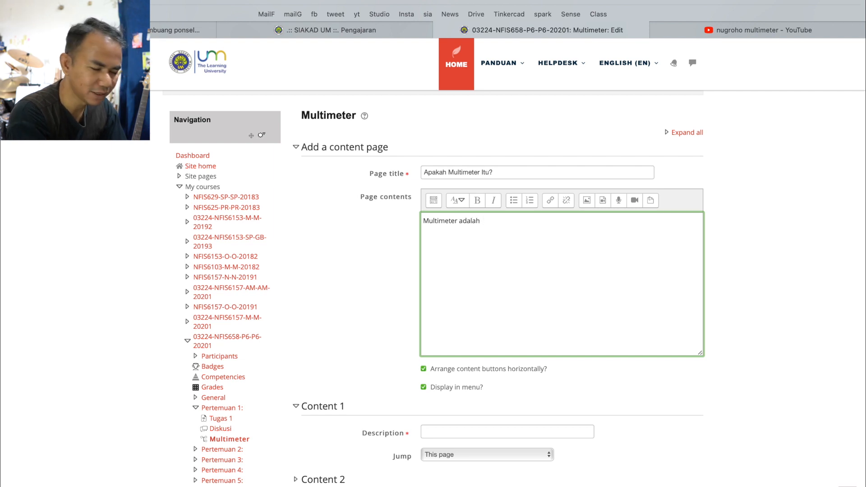
type(" alat ukur ")
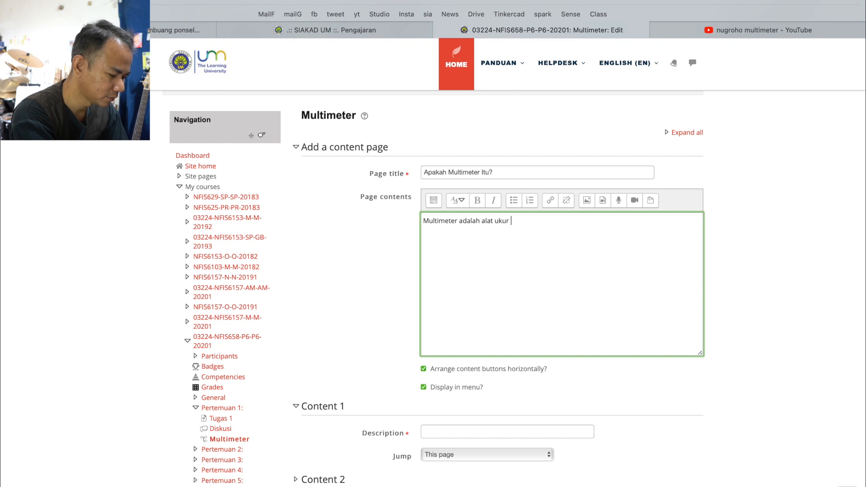
type("araus")
key("BackSpace")
key("BackSpace")
key("BackSpace")
type("us")
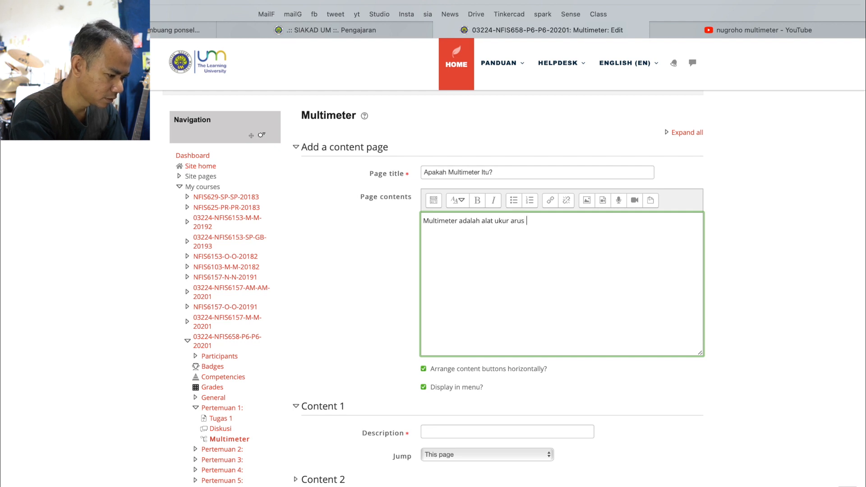
key("BackSpace")
type(", ")
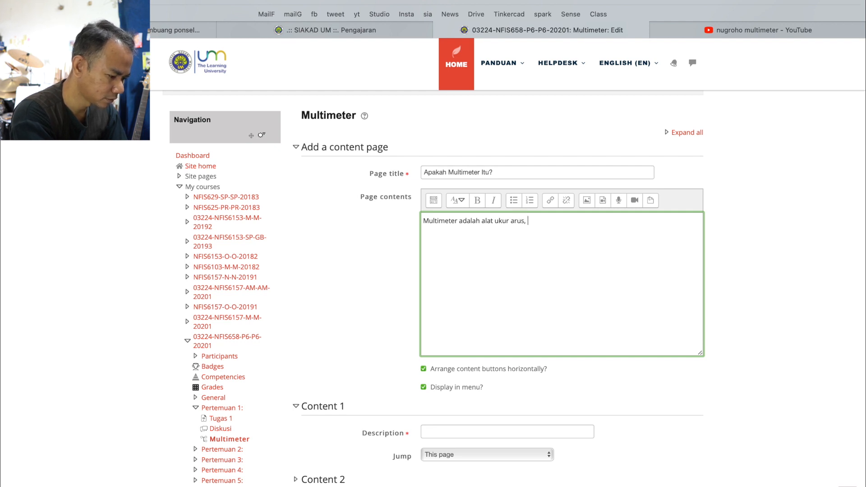
type("tegangan")
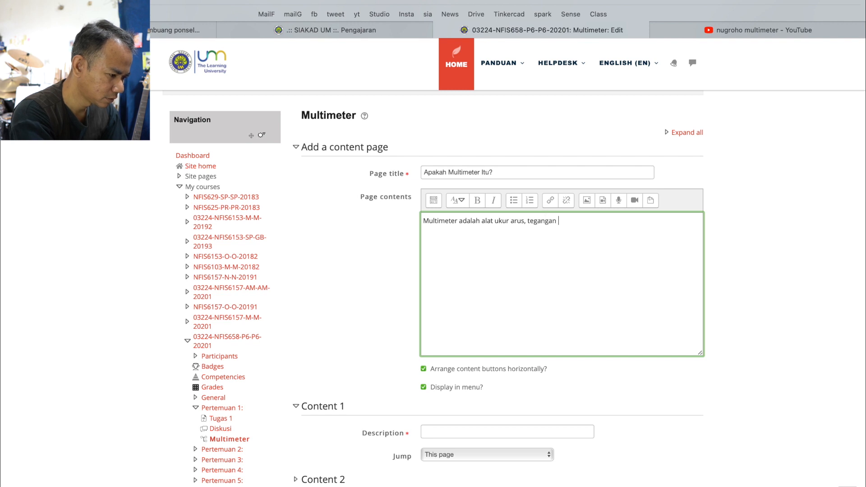
type(", dan ")
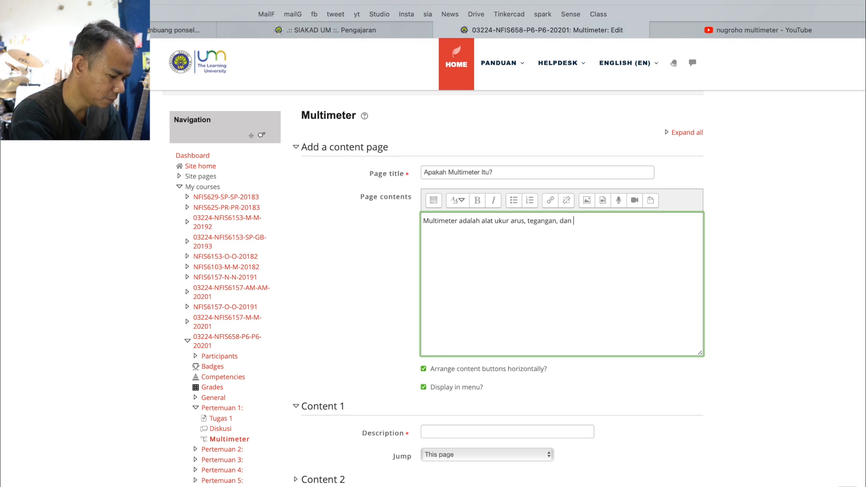
type("hambatan")
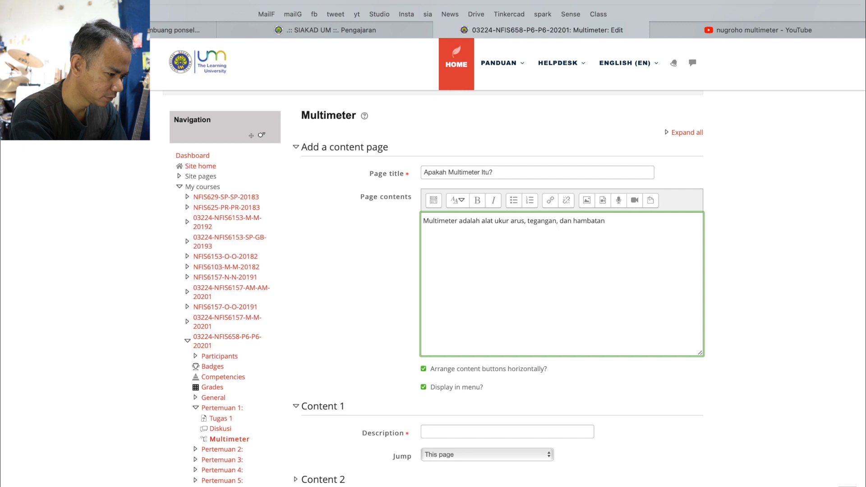
type(" sebu")
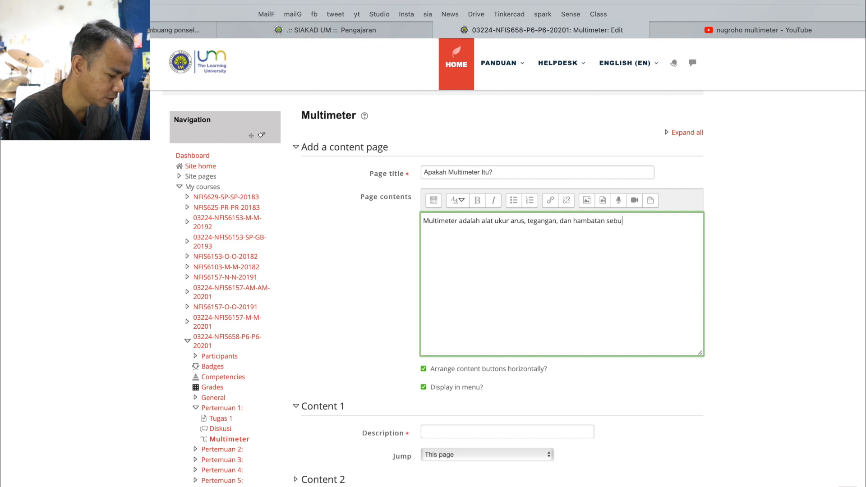
type("ah kompo")
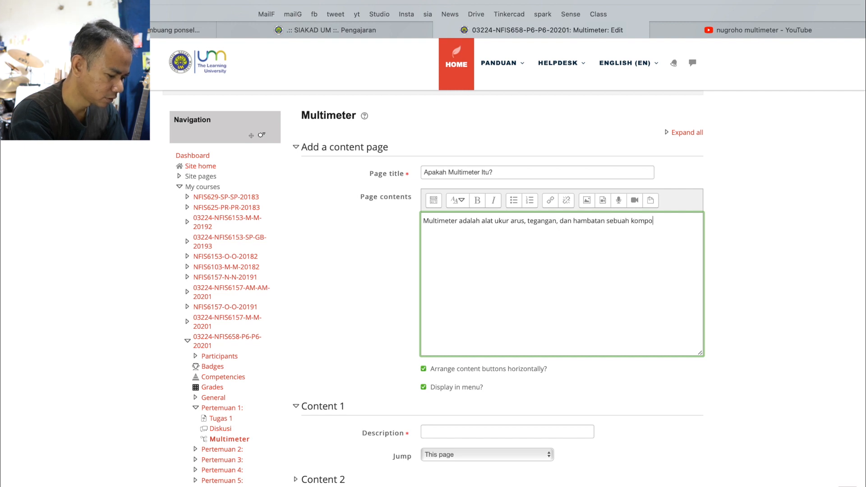
type("nen listrik")
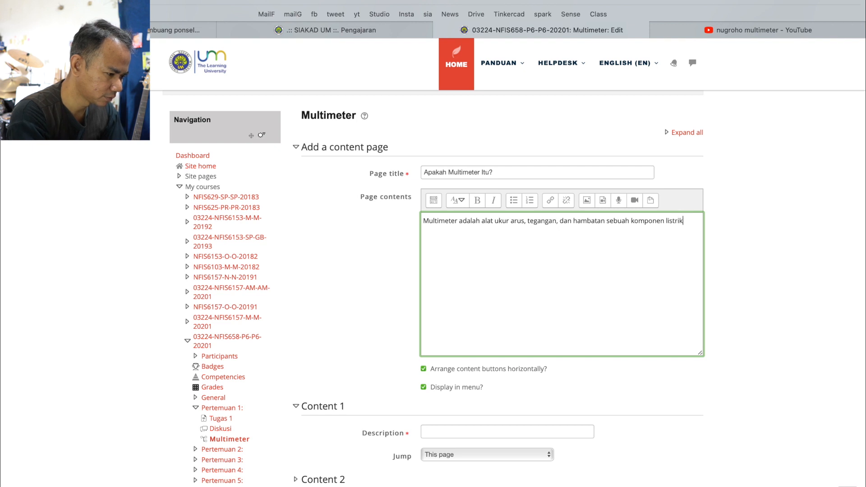
Complete the page contents sentence with "sebuah komponen/rangkaian listrik." and start a new line below it
left_click(664, 220)
type("/rangkaian")
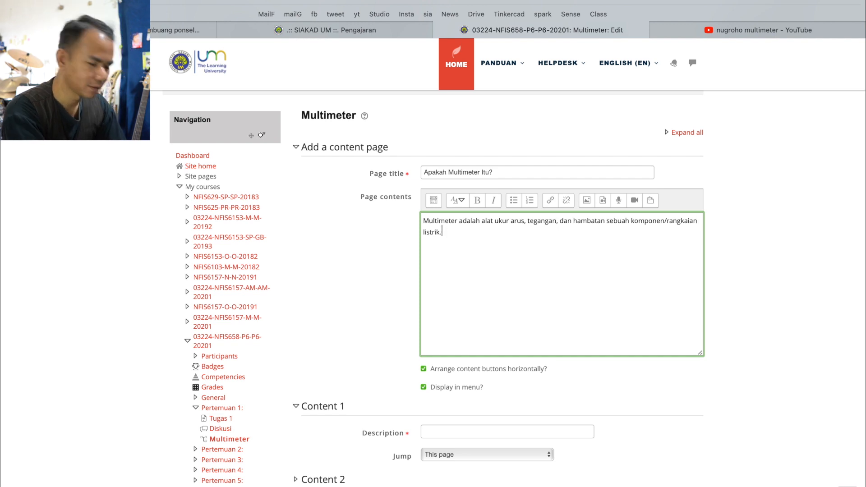
key("Return")
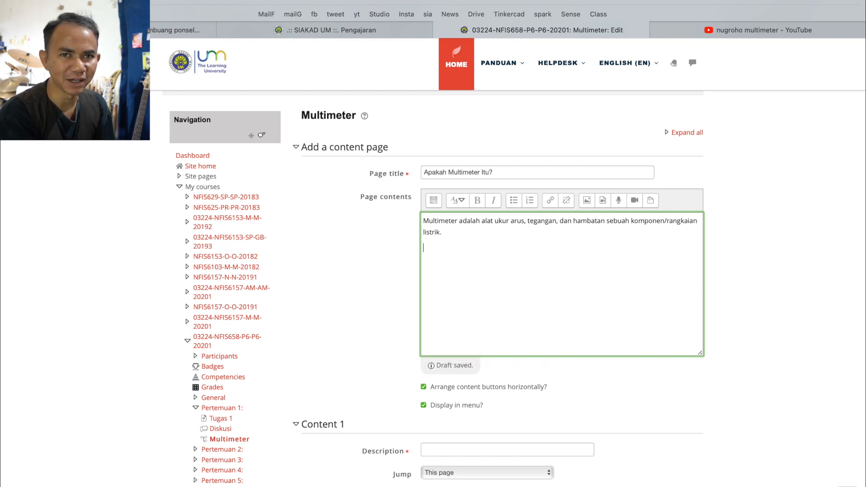
Start inserting an image below the sentence and bring up the file picker's form for uploading a file
left_click(587, 203)
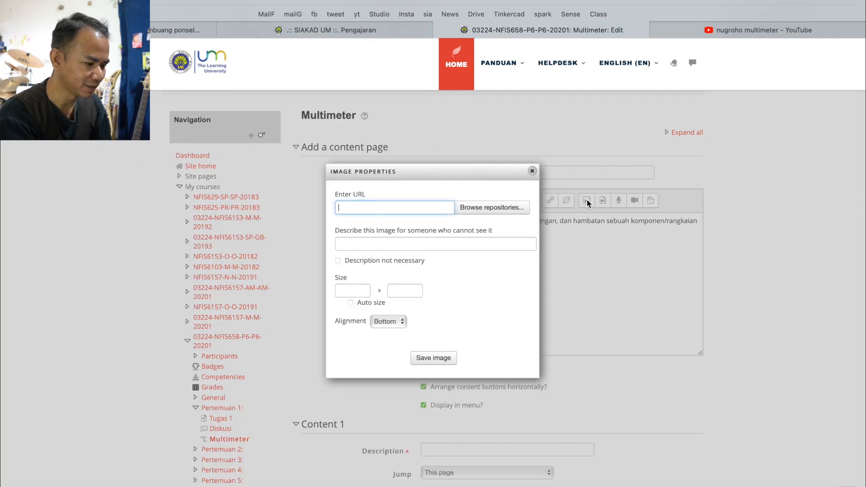
left_click(529, 173)
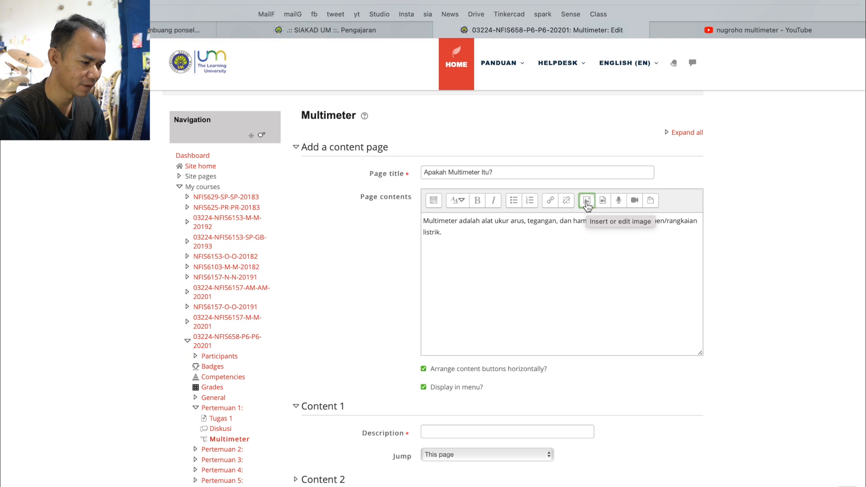
left_click(587, 203)
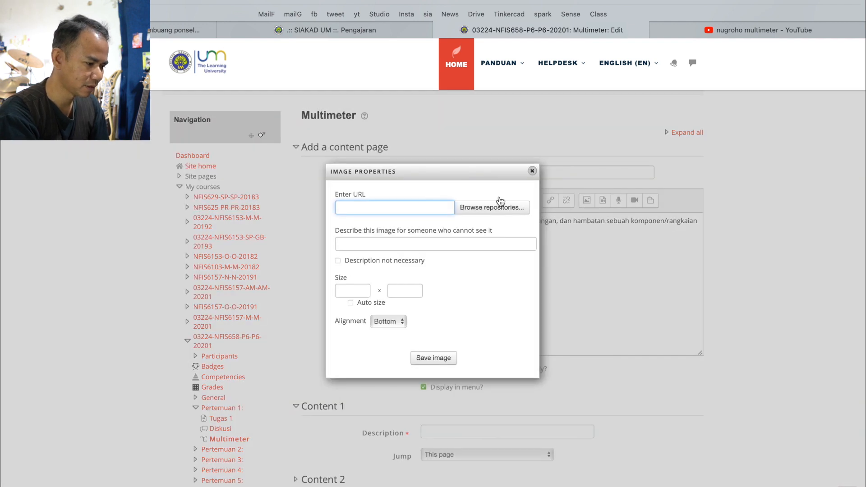
left_click(494, 208)
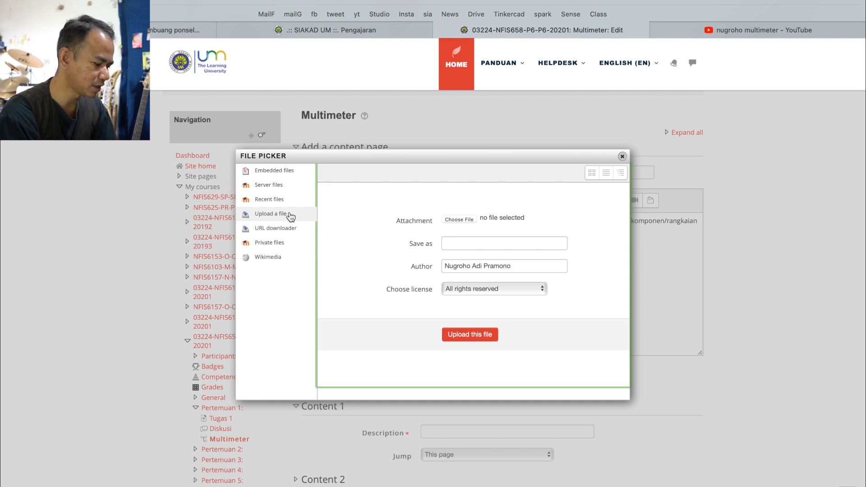
key("ctrl+Tab")
mouse_move(296, 209)
left_mouse_down()
mouse_move(253, 178)
mouse_move(293, 201)
left_mouse_up()
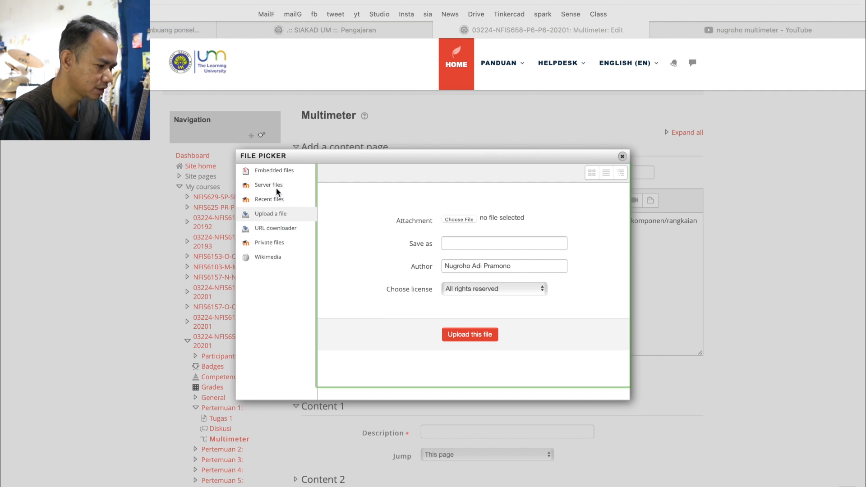
mouse_move(469, 211)
left_mouse_down()
mouse_move(480, 216)
mouse_move(449, 229)
mouse_move(482, 192)
left_mouse_up()
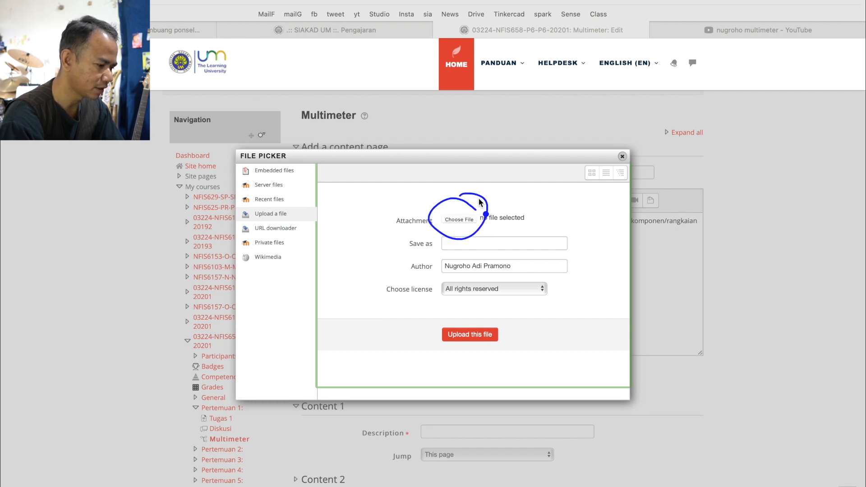
left_click(451, 220)
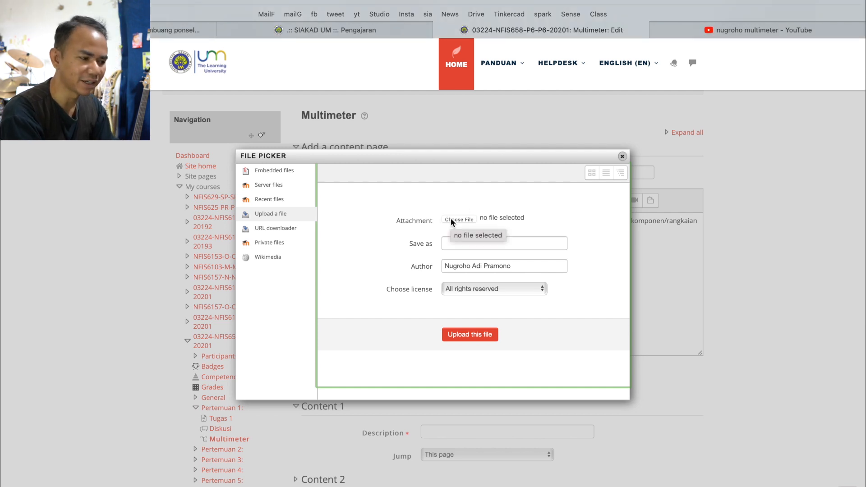
Choose the image file avo from the Downloads folder and upload it
left_click(451, 219)
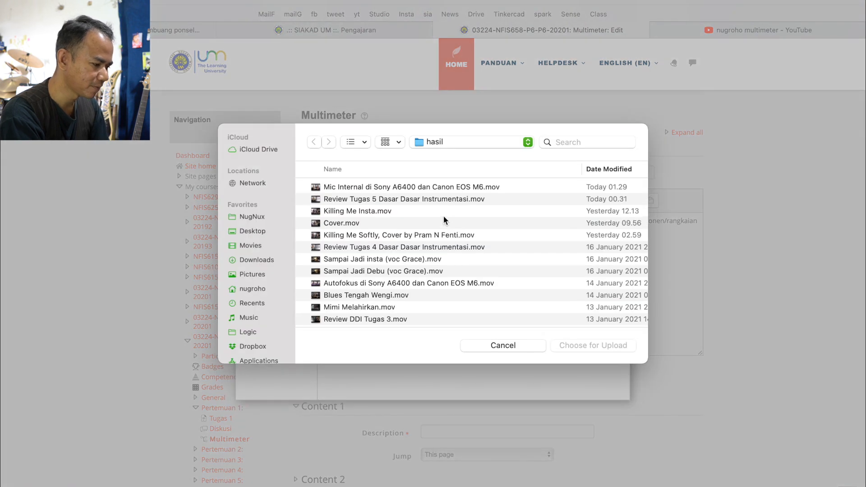
left_click(256, 261)
left_click(334, 187)
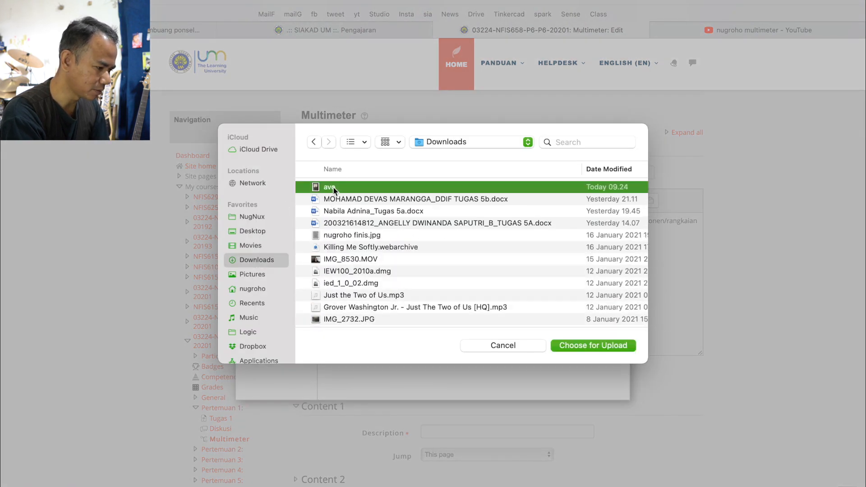
left_click(594, 346)
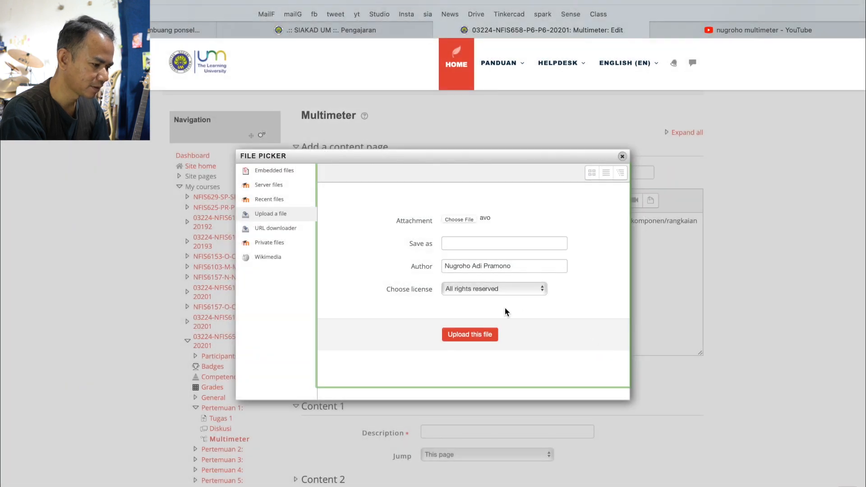
left_click(473, 335)
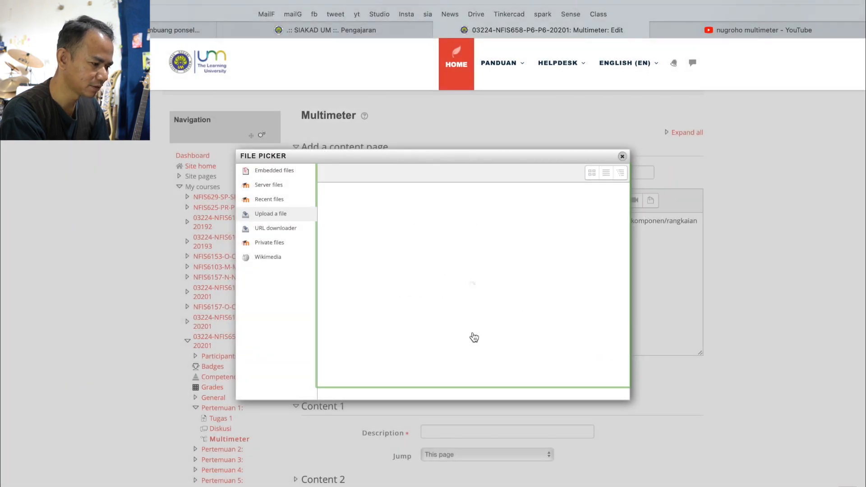
Mark the image's description as not necessary and save the image into the page contents
scroll(472, 332, "down", 2)
scroll(472, 332, "up", 2)
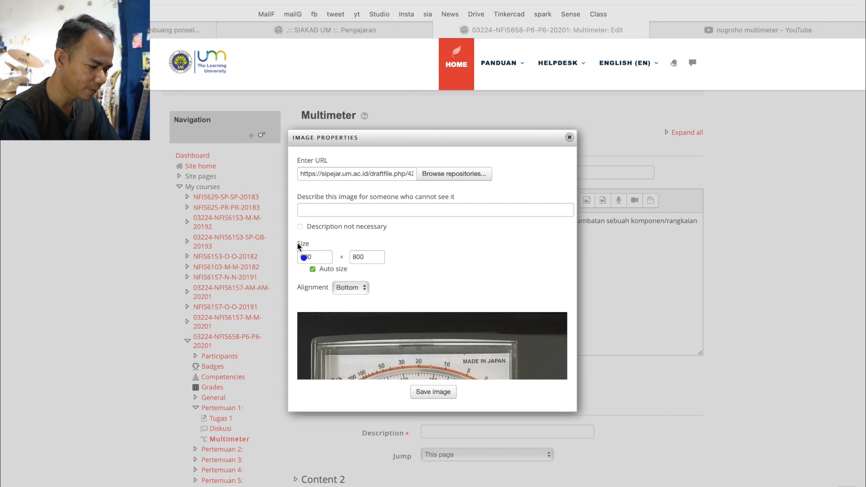
mouse_move(337, 210)
left_mouse_down()
mouse_move(299, 206)
mouse_move(276, 229)
mouse_move(295, 239)
mouse_move(318, 220)
left_mouse_up()
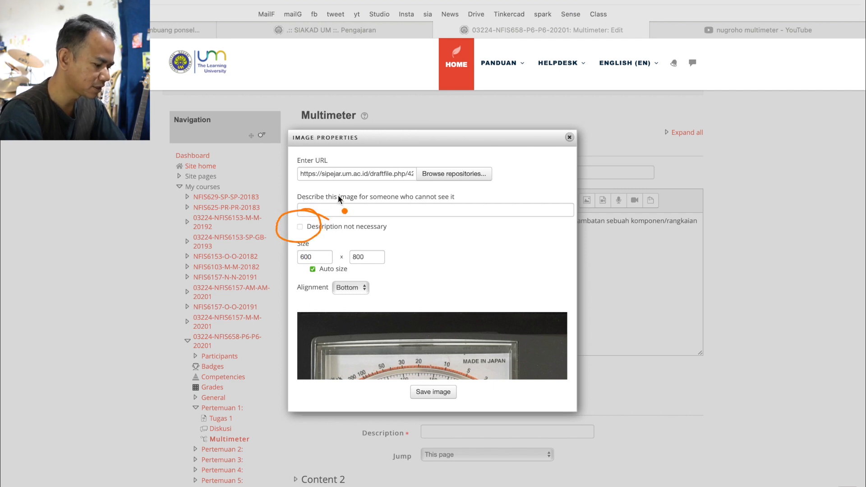
key("Escape")
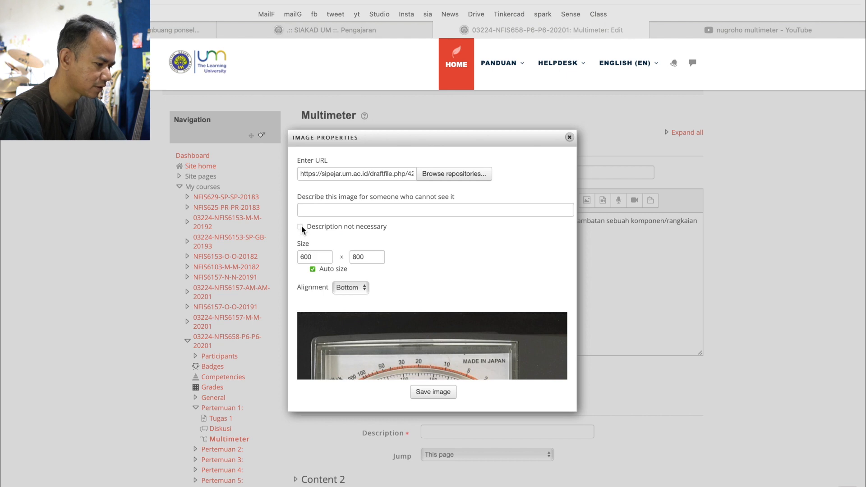
left_click(300, 229)
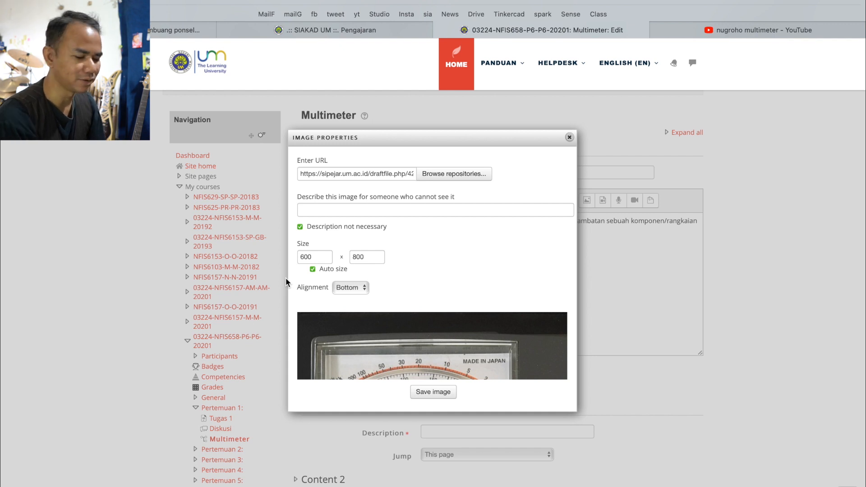
scroll(419, 334, "down", 5)
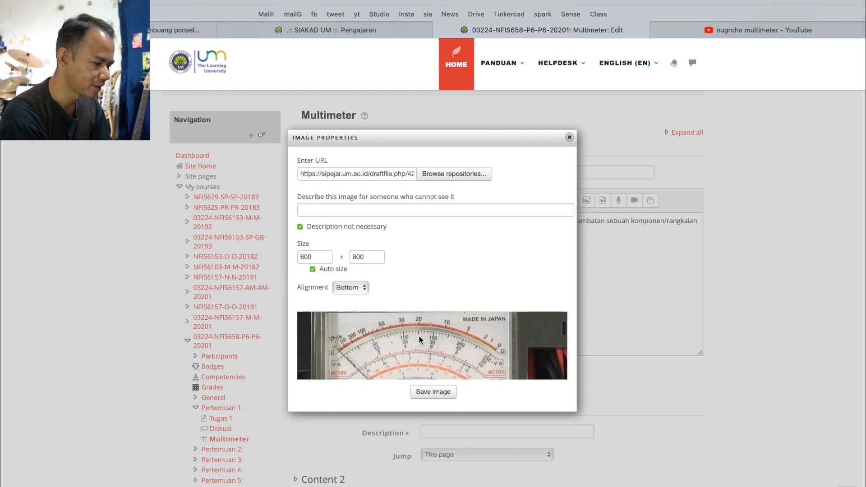
left_click(434, 392)
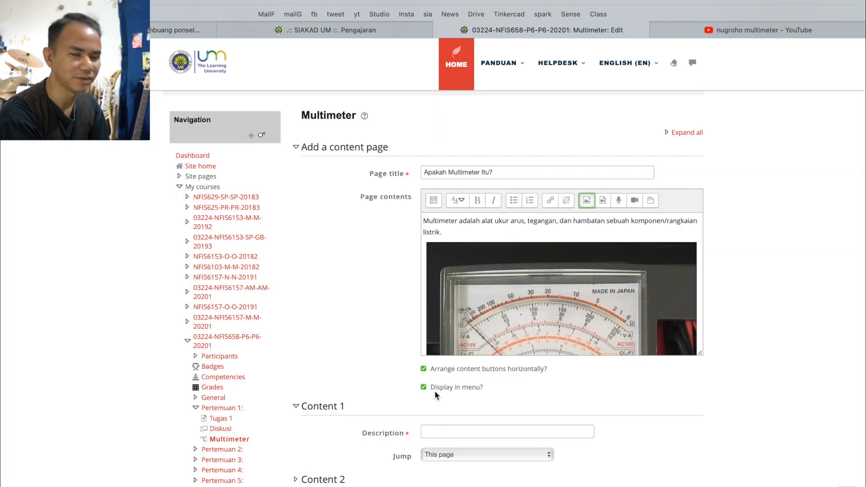
Enter "Next/Halaman berikutnya" as the description of Content 1
scroll(518, 316, "up", 3)
scroll(518, 316, "down", 5)
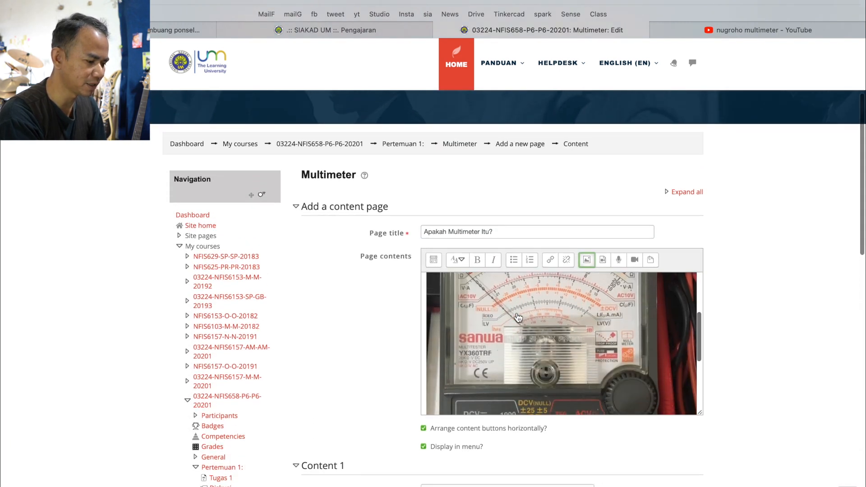
scroll(344, 361, "down", 2)
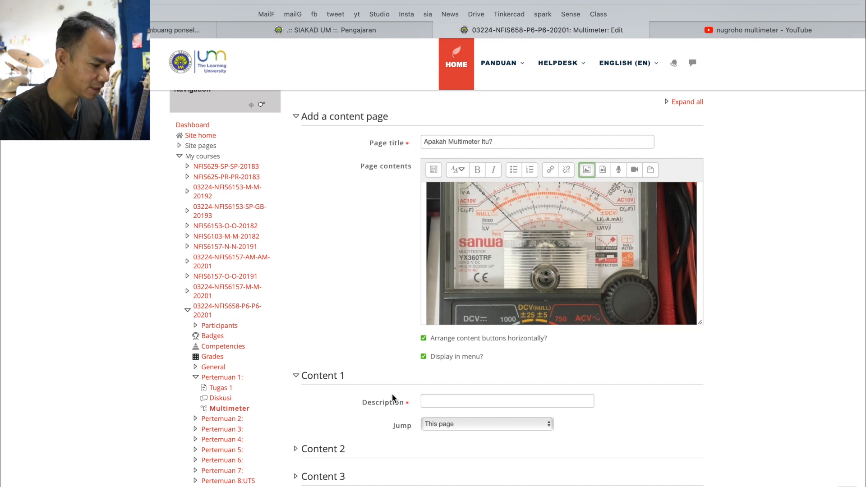
scroll(391, 394, "down", 2)
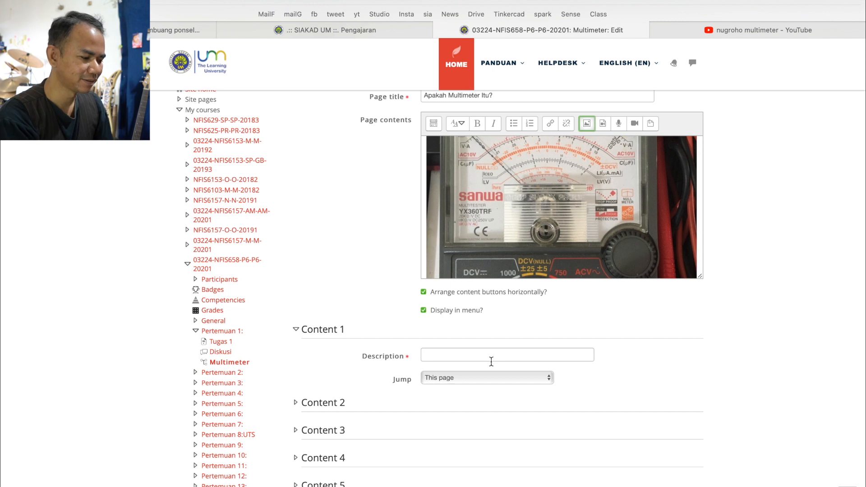
left_click(438, 353)
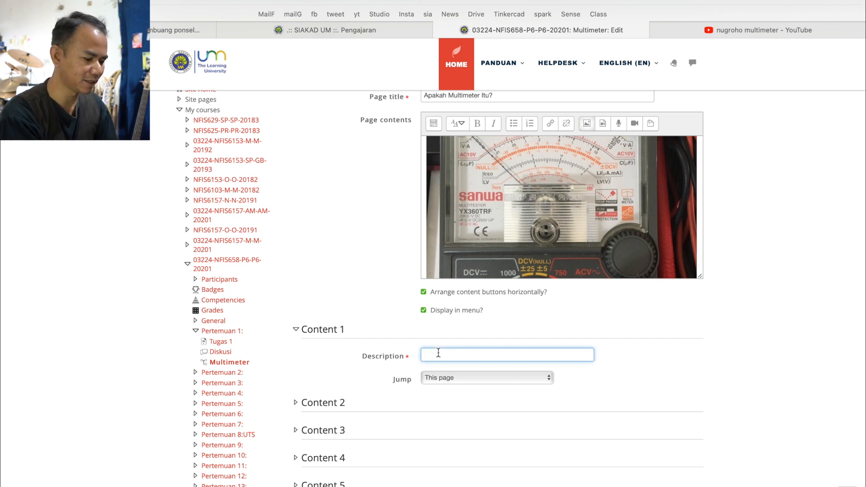
type("Next")
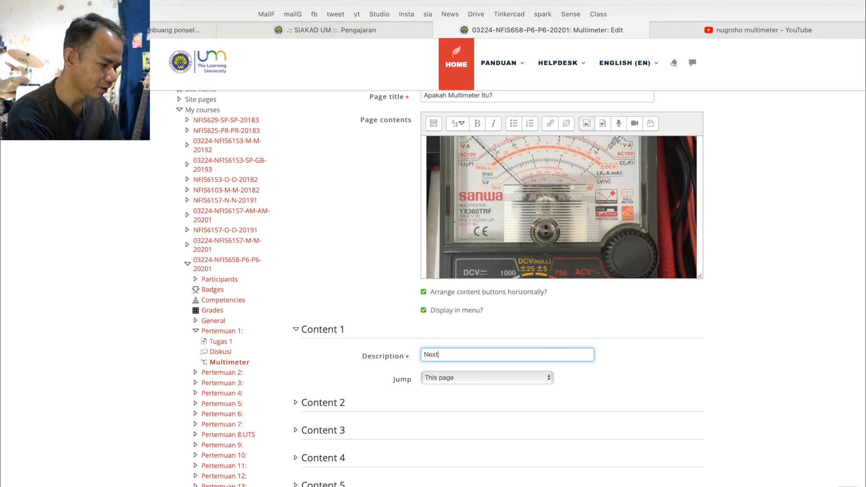
type("/Halaman ")
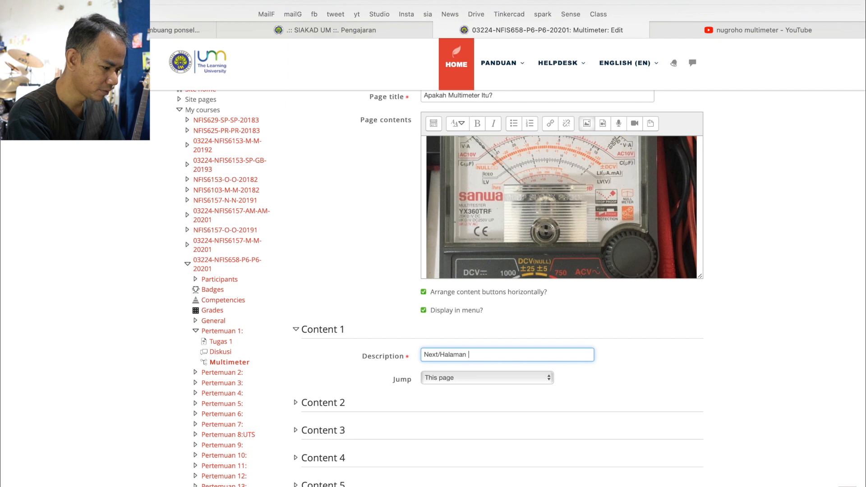
type("berikutnya")
Remove the word "Halaman" from the Content 1 description so that it reads "Next/berikutnya"
left_click(465, 354)
key("BackSpace")
key("BackSpace")
key("BackSpace")
key("BackSpace")
key("BackSpace")
key("BackSpace")
key("BackSpace")
key("BackSpace")
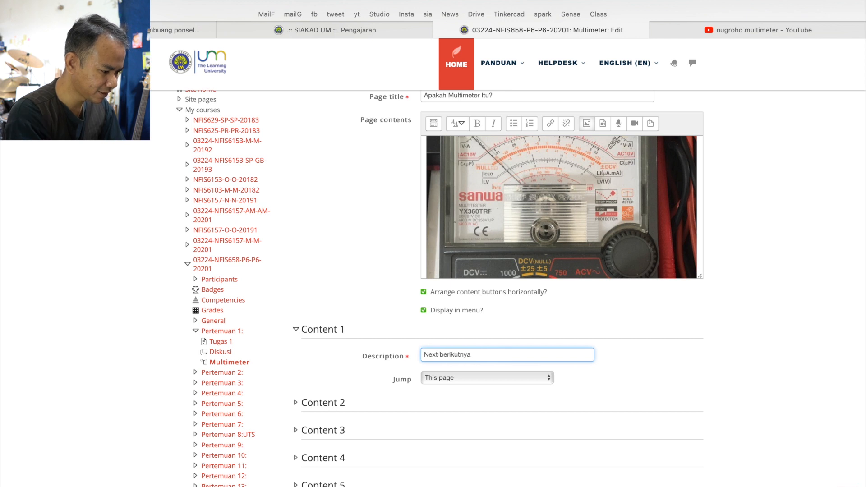
type("/")
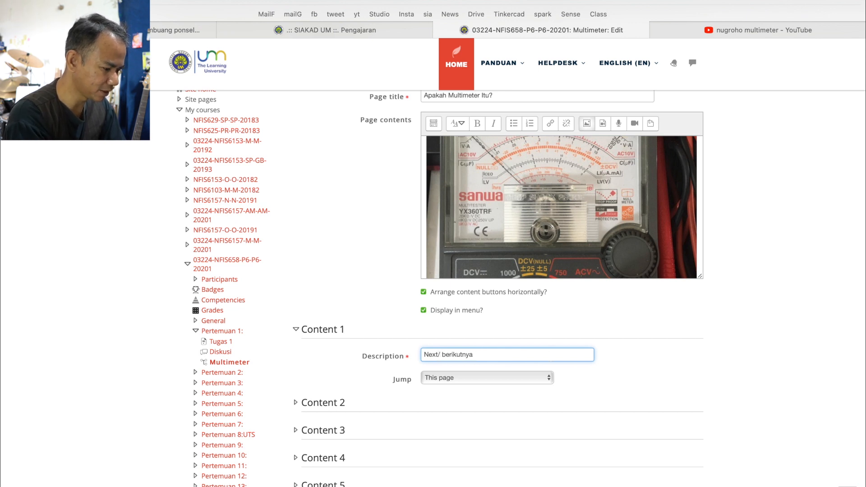
key("BackSpace")
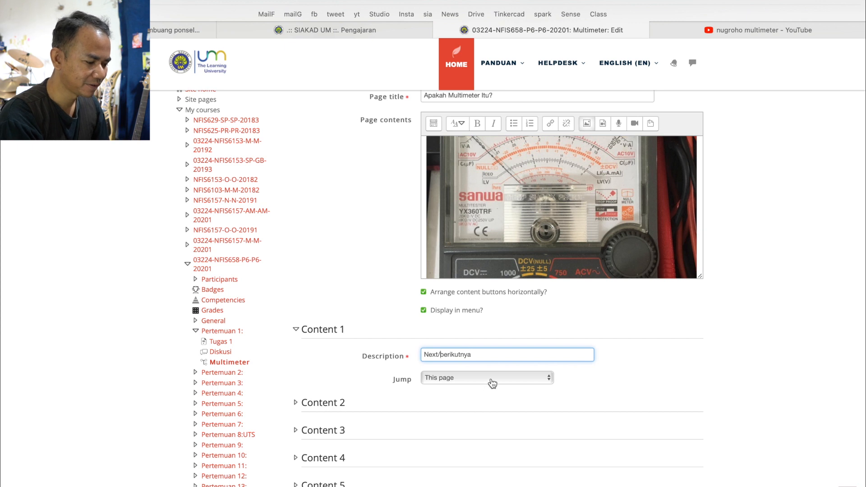
Set the Content 1 jump to Next page and save the content page
left_click(492, 381)
left_click(480, 388)
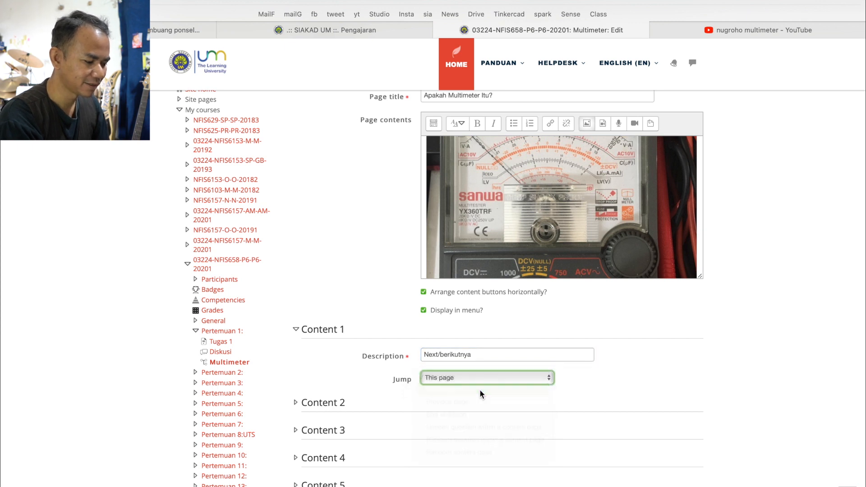
scroll(604, 388, "down", 1)
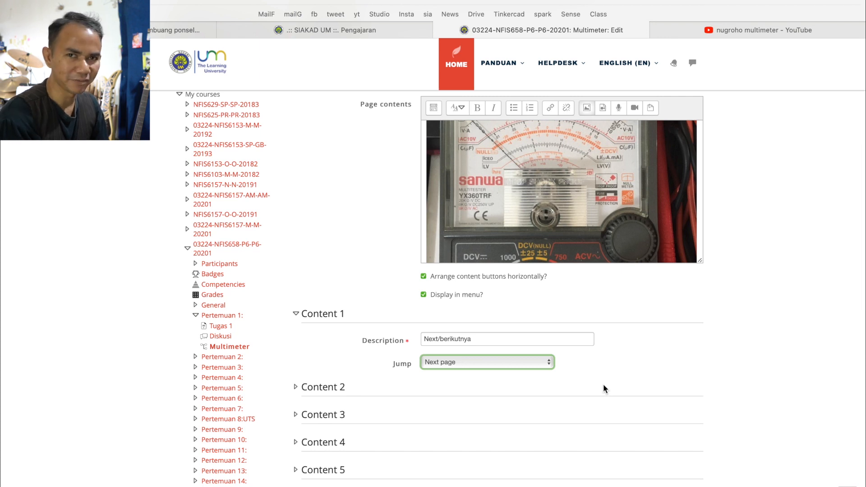
scroll(602, 384, "down", 3)
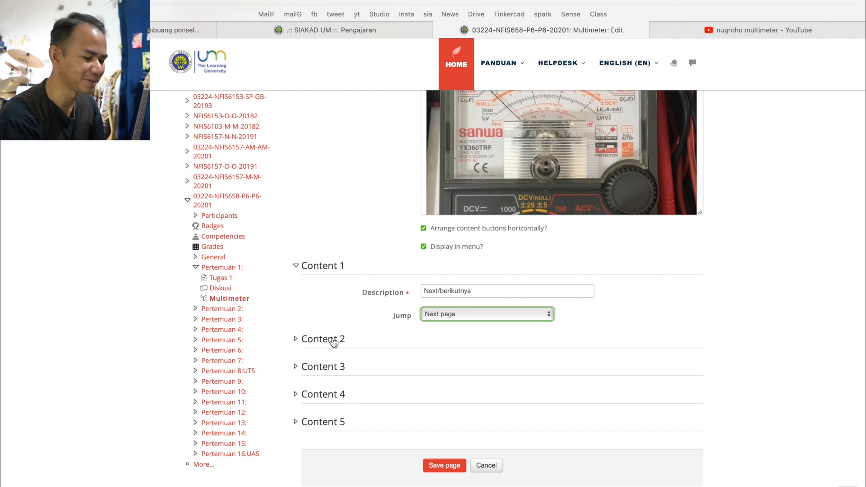
left_click(450, 459)
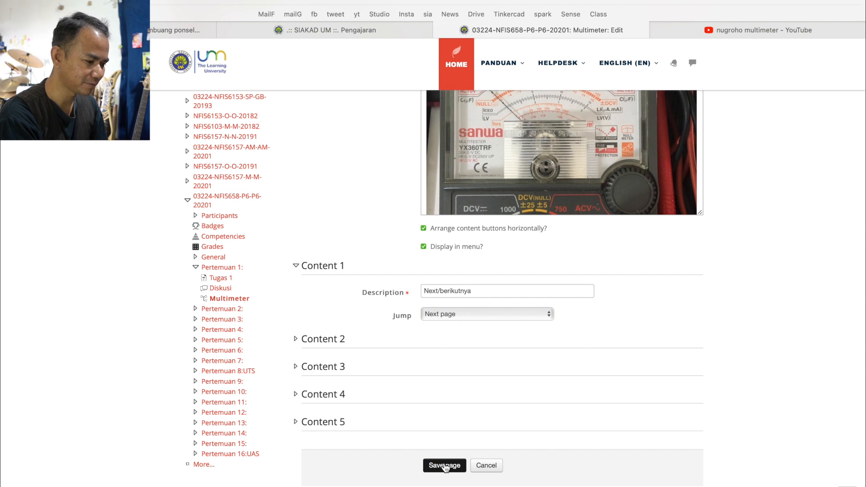
Open the saved content page "Apakah Multimeter Itu?" and examine its text, image, content button description and jump setting
scroll(443, 461, "down", 5)
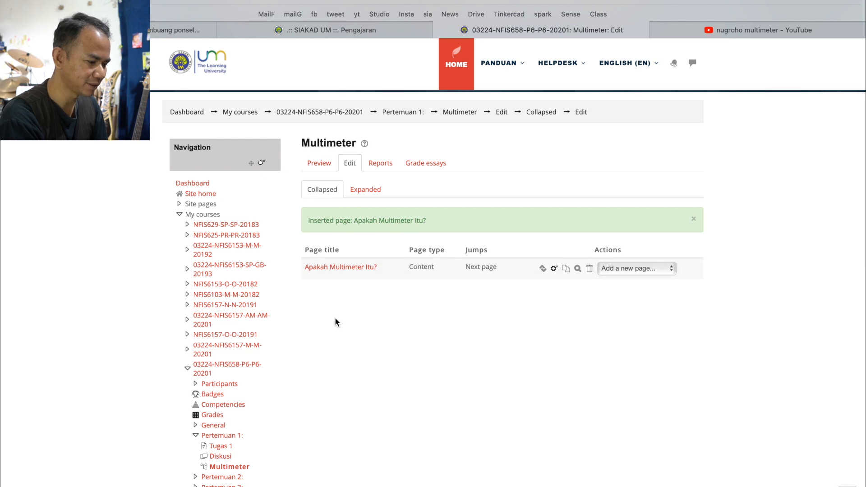
left_click(340, 268)
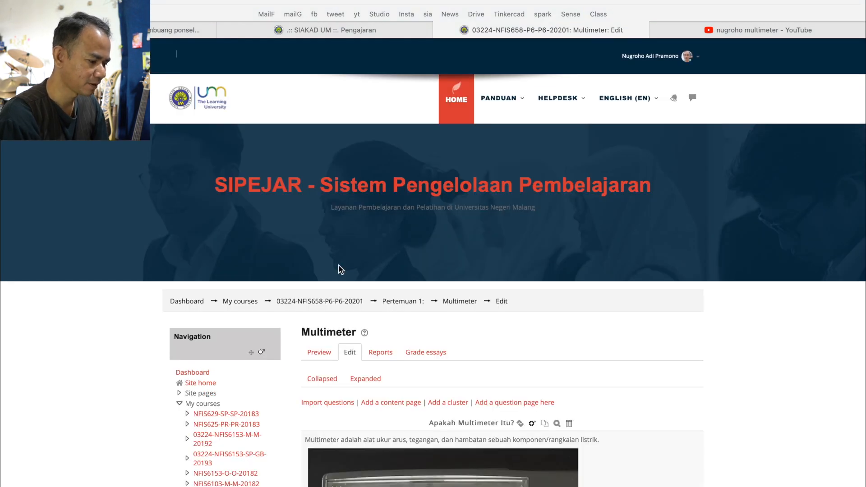
scroll(707, 353, "down", 6)
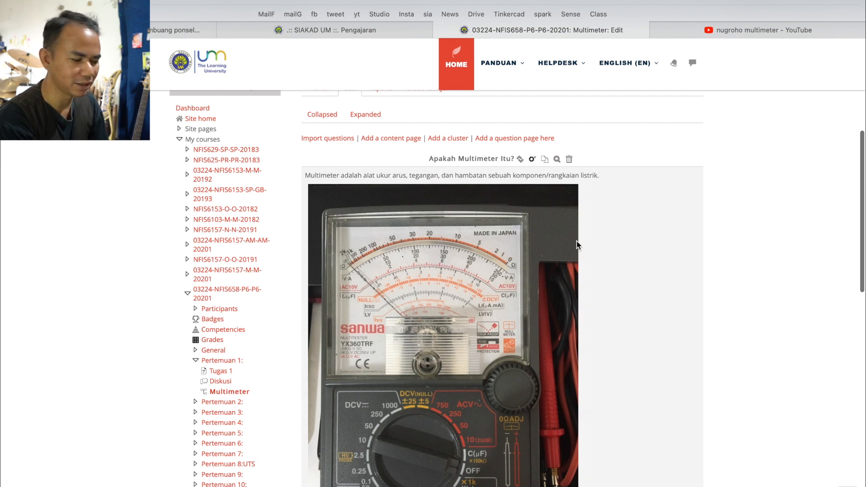
scroll(576, 240, "down", 7)
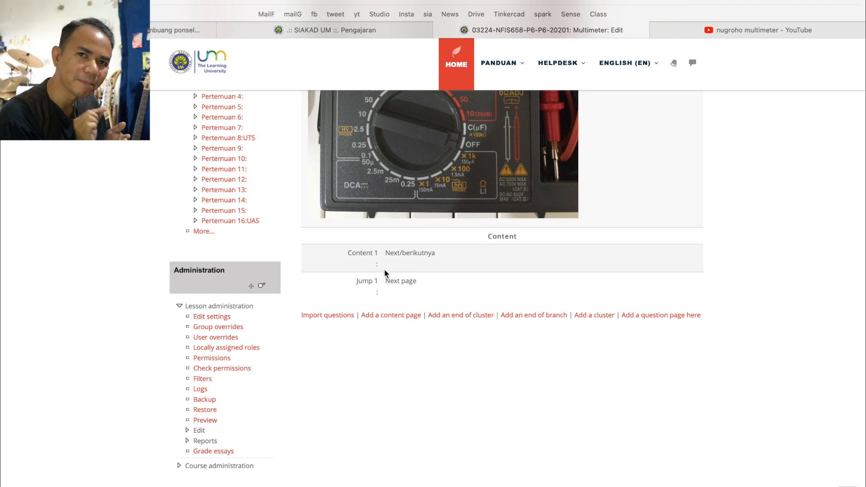
scroll(384, 270, "up", 12)
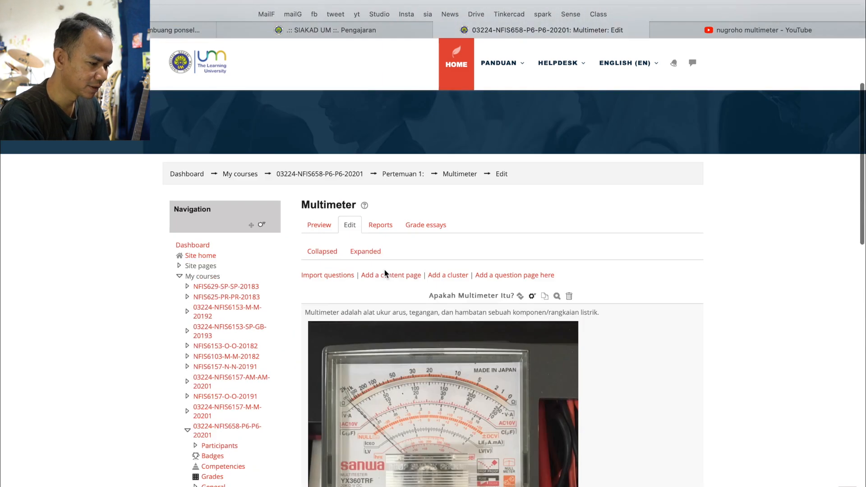
scroll(385, 269, "down", 9)
scroll(384, 272, "down", 2)
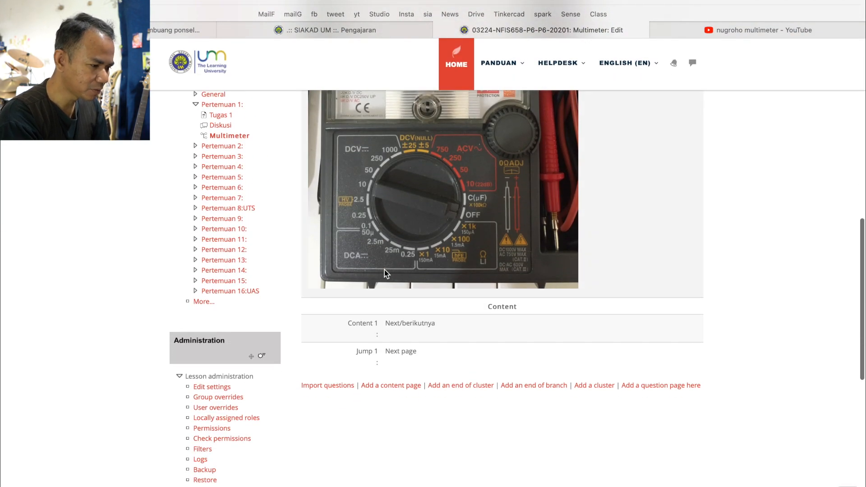
scroll(384, 270, "up", 12)
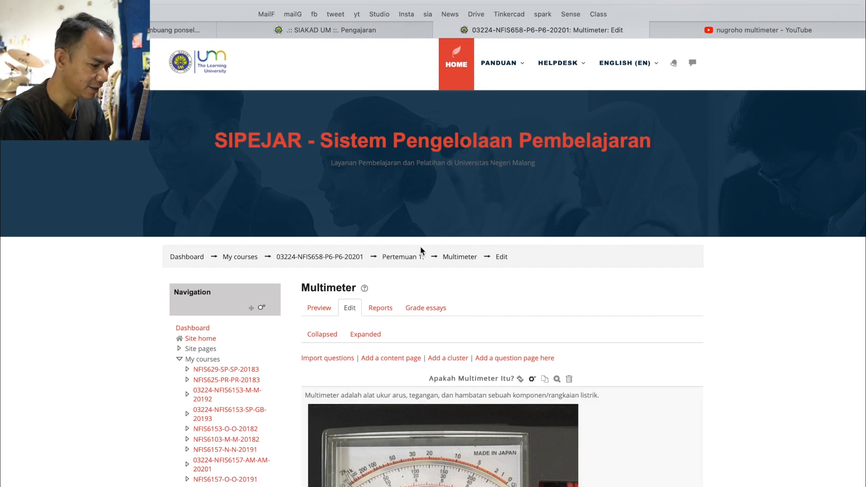
Return to the Pertemuan 1 section of the course page and look over the course from its start
left_click(411, 257)
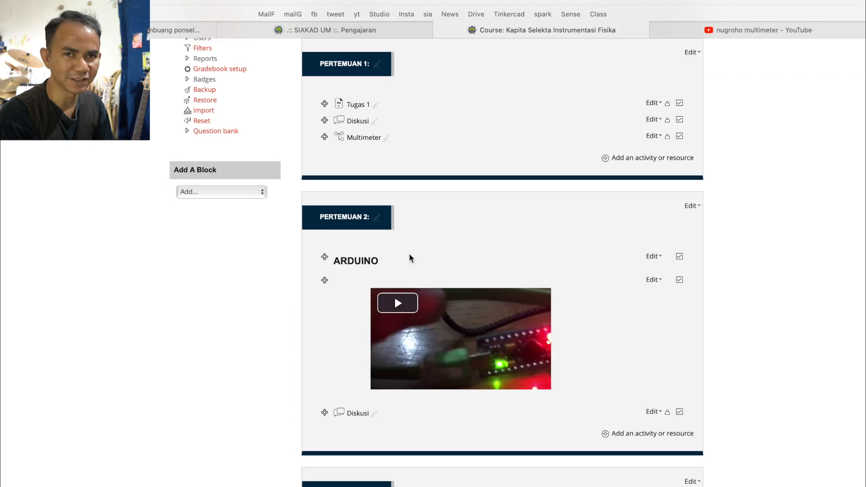
scroll(409, 254, "up", 15)
scroll(485, 199, "down", 15)
scroll(400, 328, "up", 15)
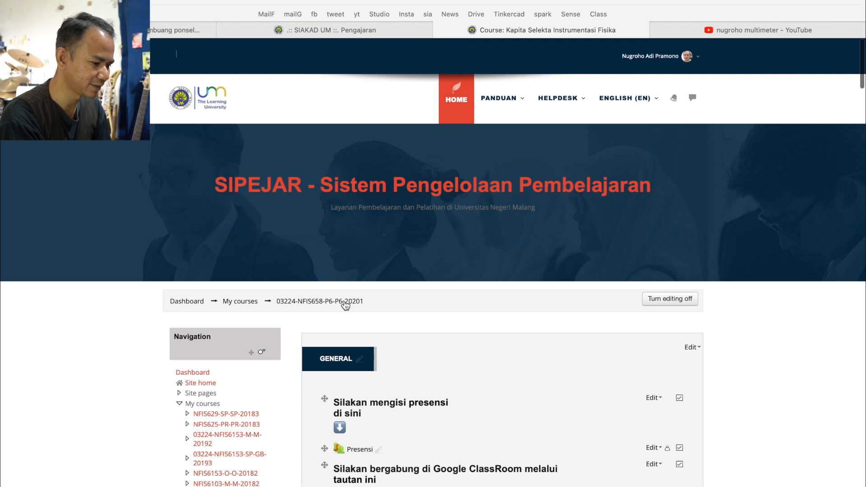
scroll(547, 336, "down", 1)
scroll(639, 156, "up", 1)
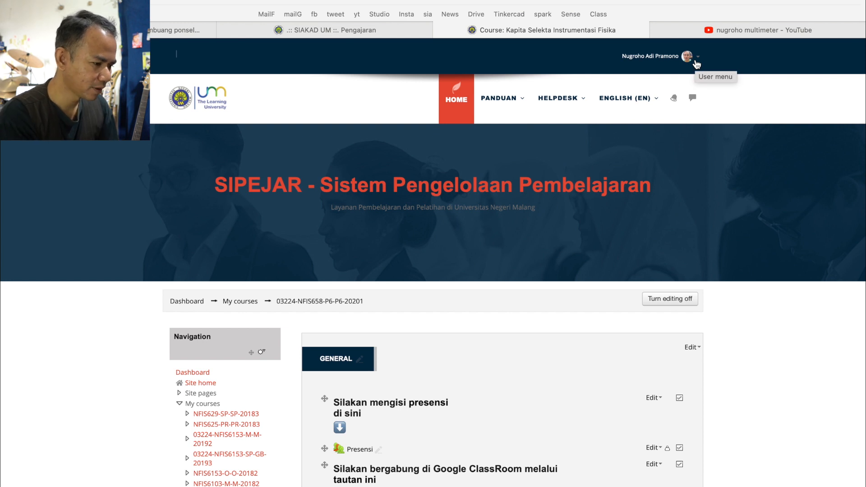
Open the role-switching page for the course
key("ctrl+a")
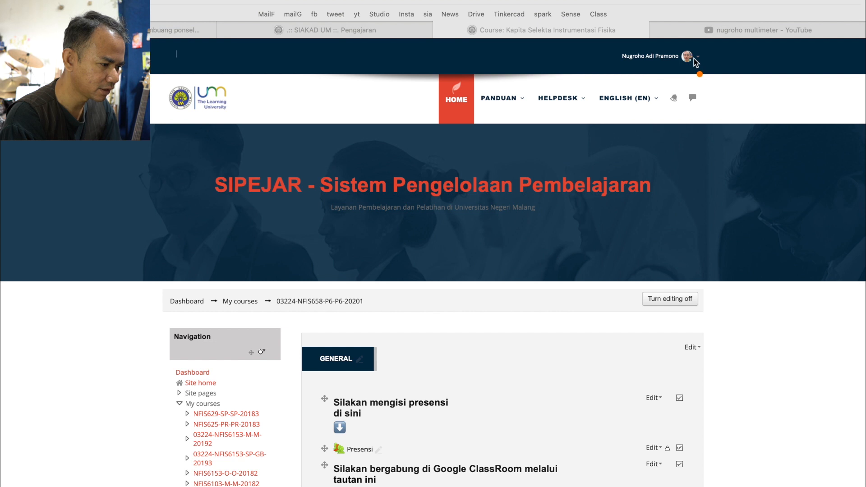
mouse_move(707, 63)
left_mouse_down()
mouse_move(688, 39)
mouse_move(585, 50)
mouse_move(701, 93)
mouse_move(706, 59)
mouse_move(676, 36)
mouse_move(622, 82)
left_mouse_up()
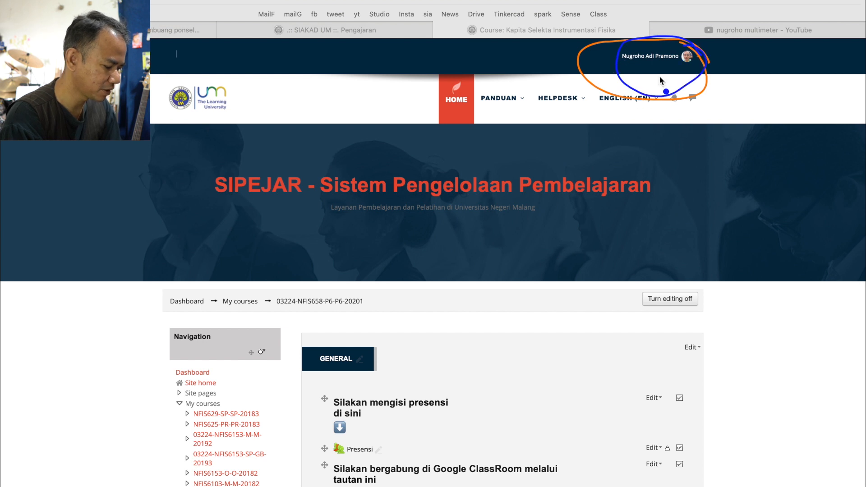
key("Escape")
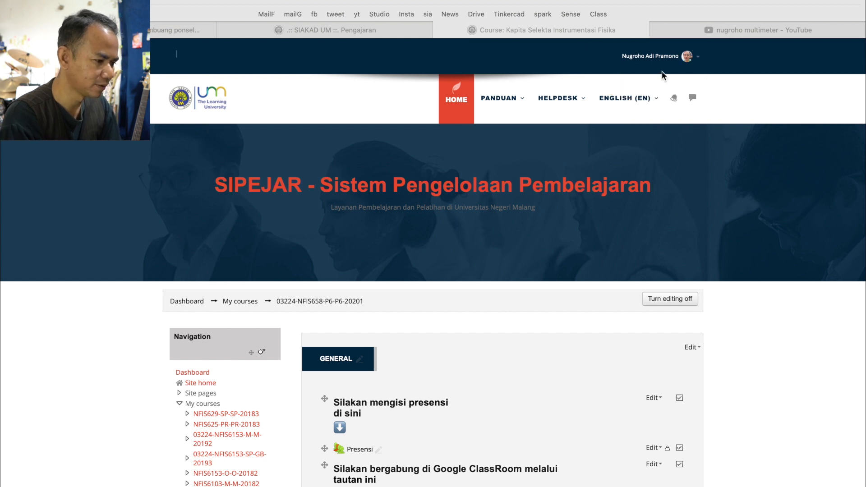
left_click(697, 59)
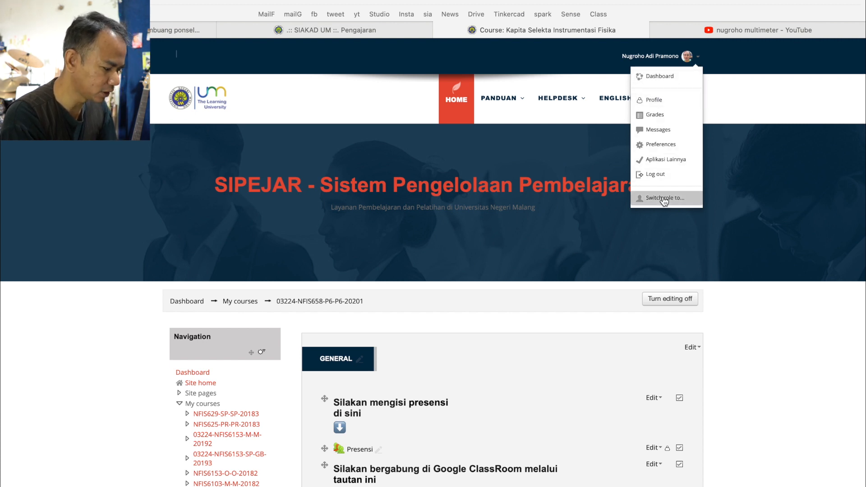
key("ctrl+Tab")
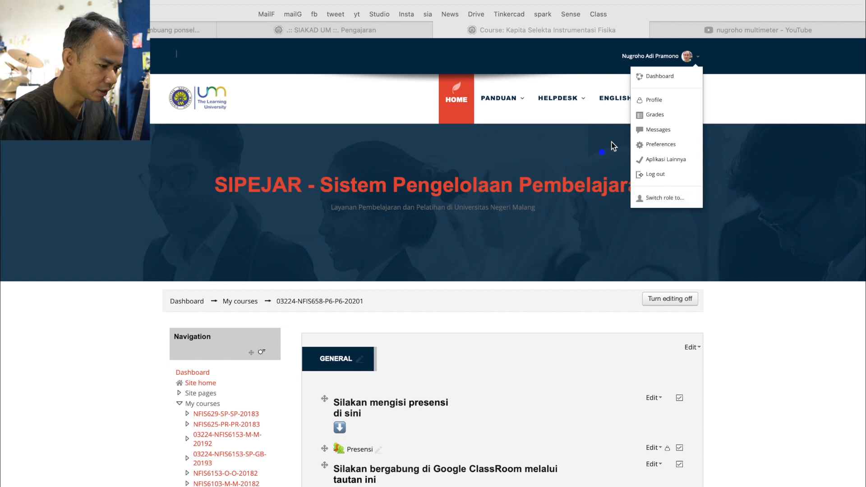
mouse_move(641, 171)
left_mouse_down()
mouse_move(627, 232)
mouse_move(668, 178)
mouse_move(654, 170)
mouse_move(661, 240)
mouse_move(650, 177)
left_mouse_up()
key("g")
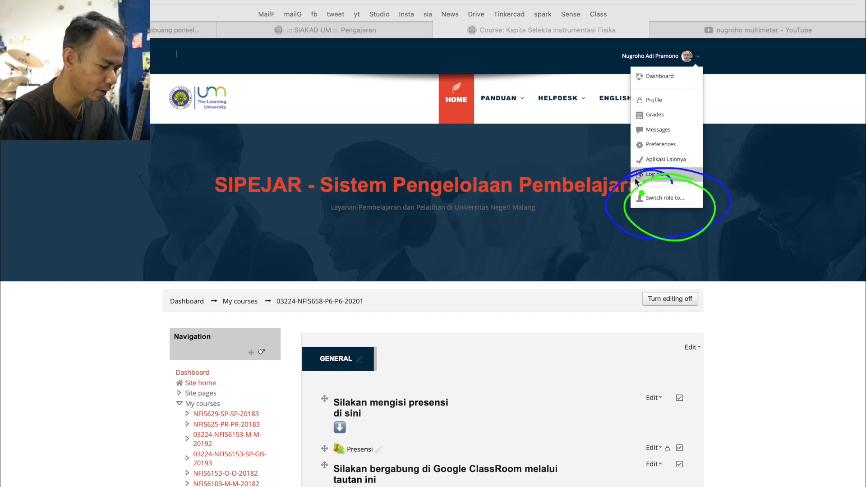
key("Escape")
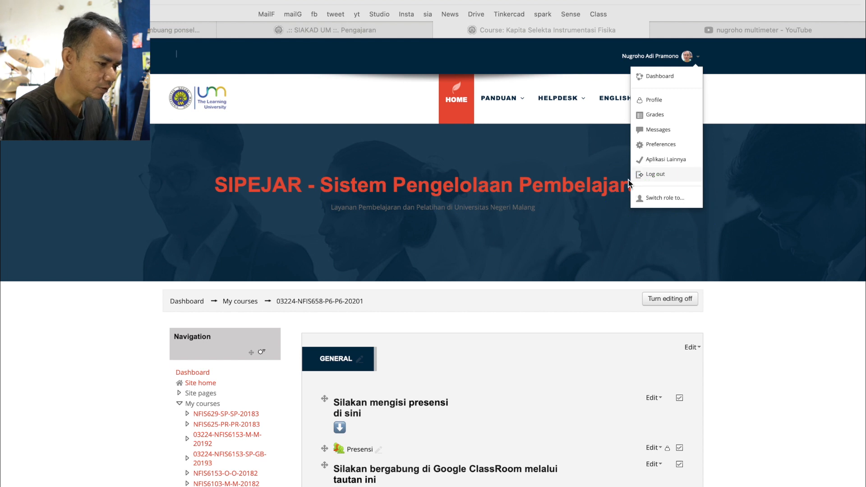
left_click(664, 199)
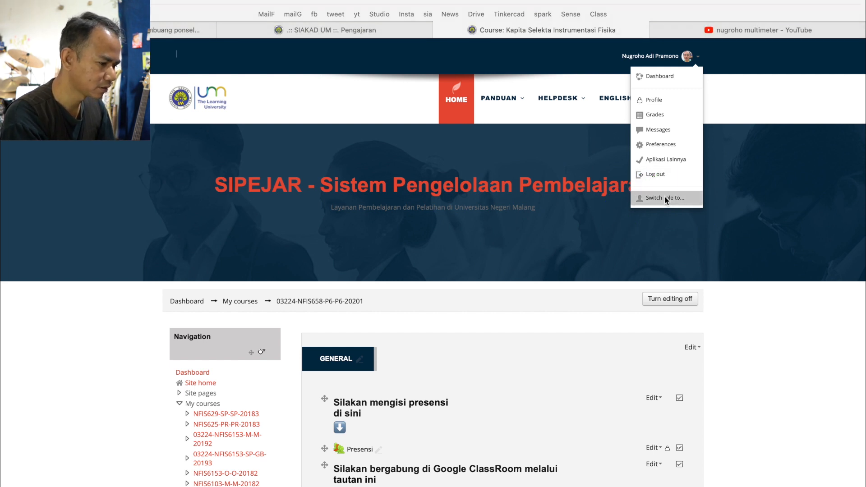
left_click(665, 199)
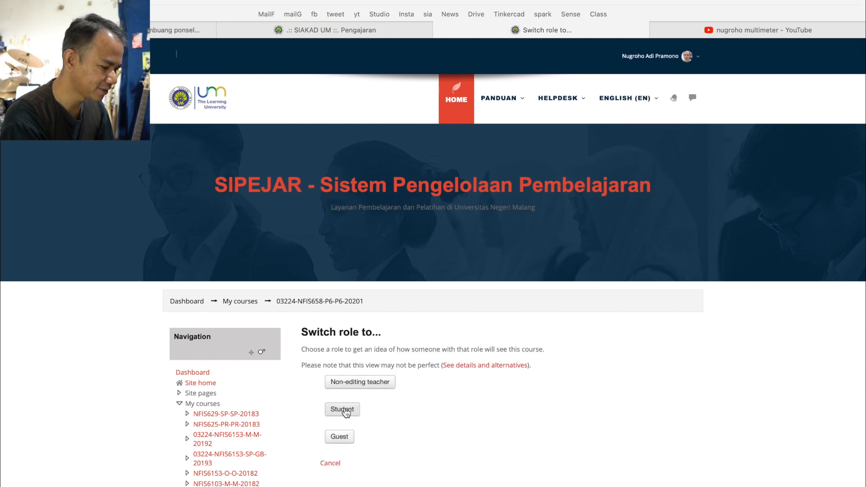
Switch the course view to the Student role
key("super+Tab")
mouse_move(380, 396)
left_mouse_down()
mouse_move(357, 382)
mouse_move(387, 401)
left_mouse_up()
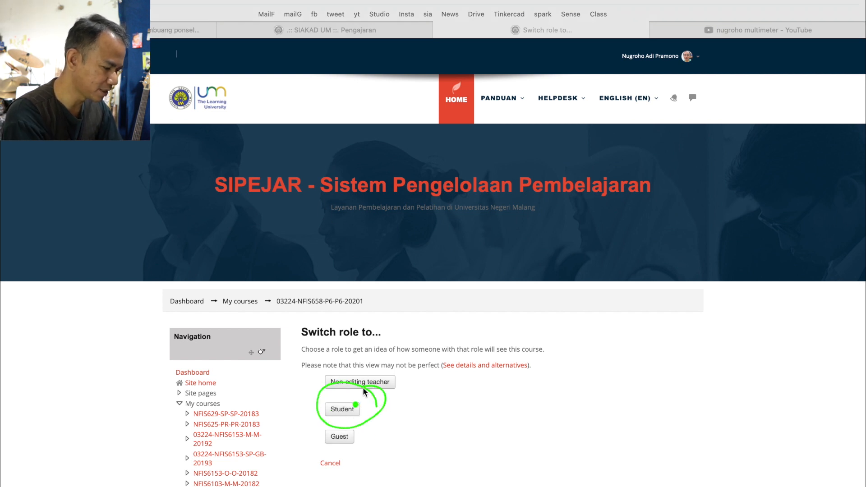
key("Escape")
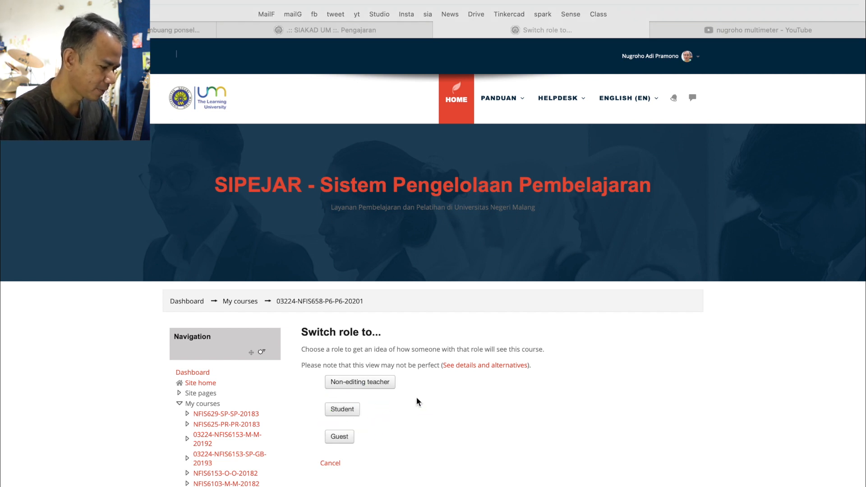
left_click(343, 411)
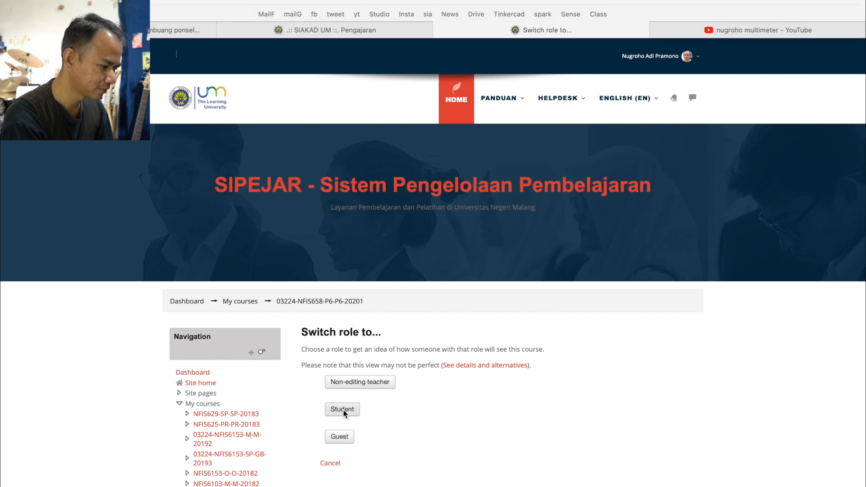
scroll(342, 410, "down", 1)
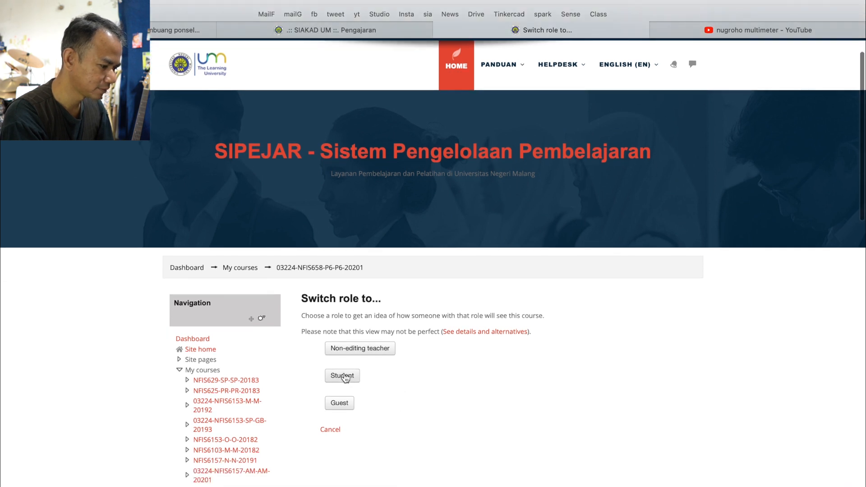
left_click(344, 376)
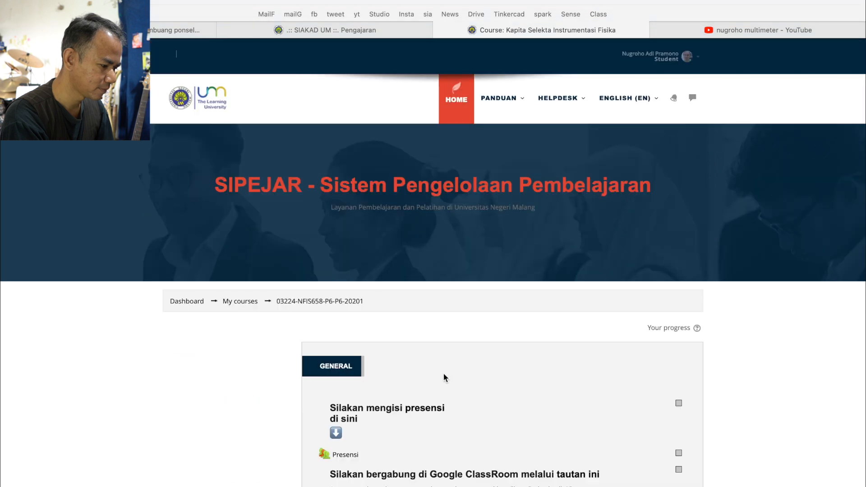
Open the Multimeter lesson in the Pertemuan 1 section as a student
scroll(448, 382, "down", 1)
scroll(448, 381, "down", 12)
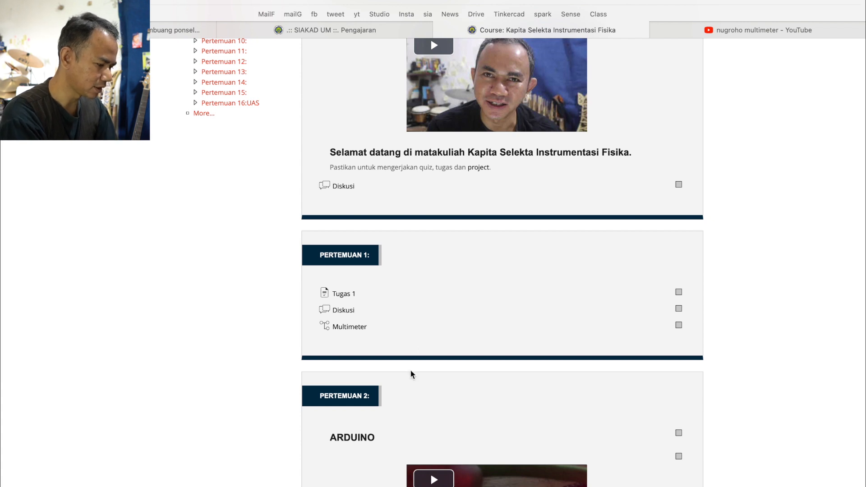
key("alt+Tab")
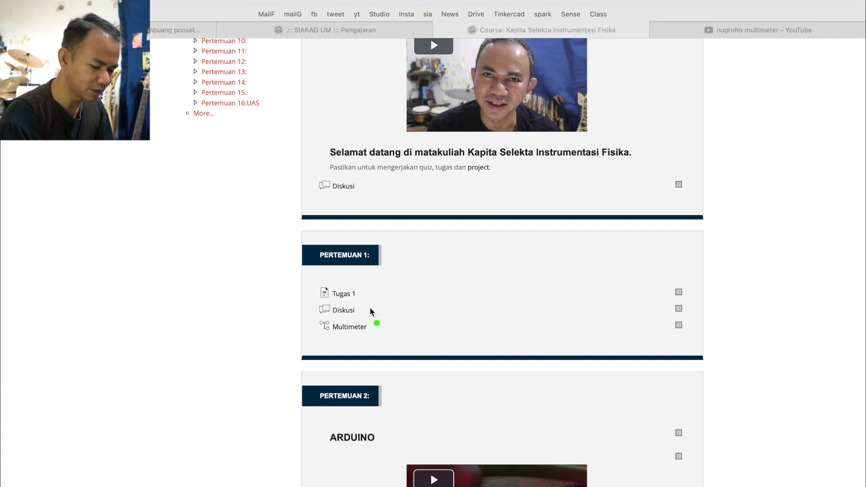
mouse_move(348, 306)
left_mouse_down()
mouse_move(373, 310)
mouse_move(347, 321)
left_mouse_up()
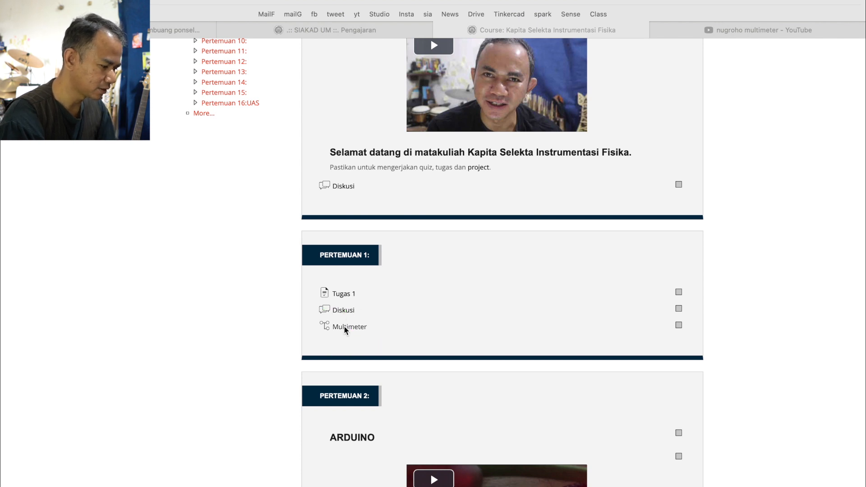
left_click(341, 325)
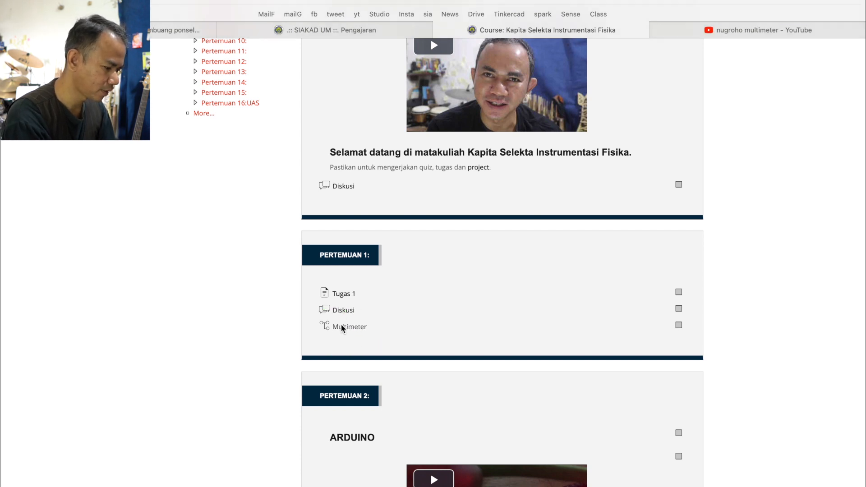
left_click(342, 327)
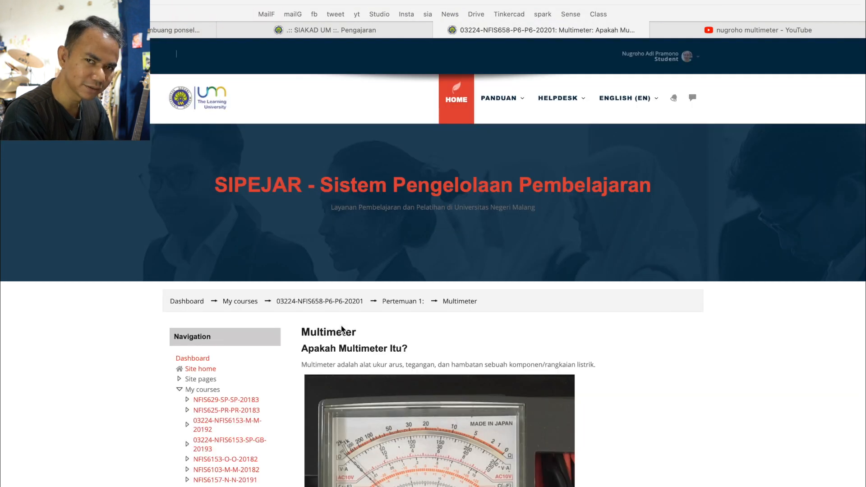
Review the lesson page "Apakah Multimeter Itu?" through its image and continue with Next/berikutnya
scroll(341, 330, "down", 3)
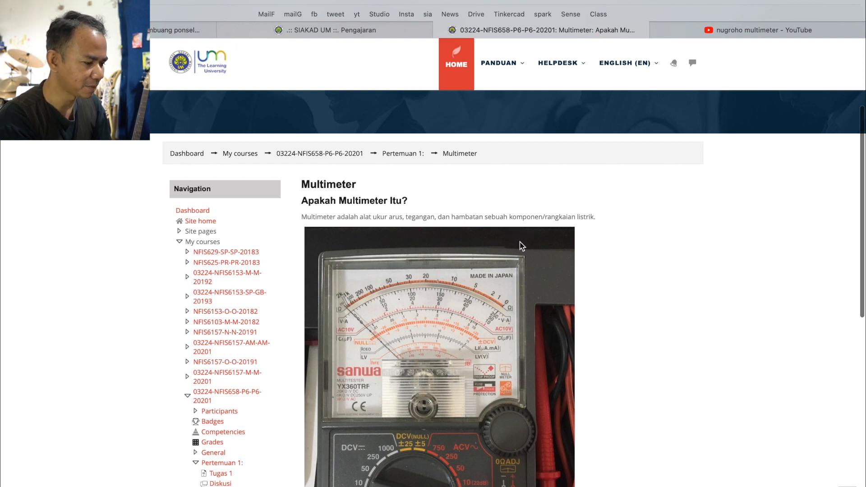
scroll(517, 266, "down", 2)
scroll(444, 289, "down", 3)
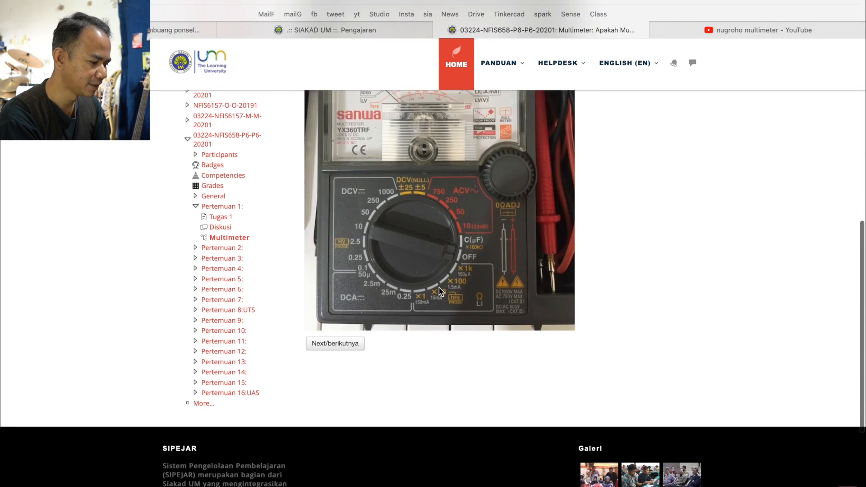
left_click(341, 345)
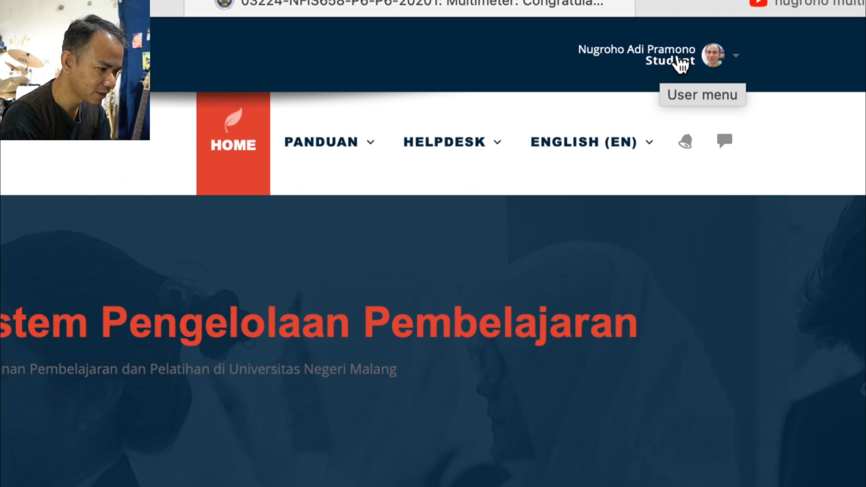
Return from the Student view to the normal role
left_click(726, 56)
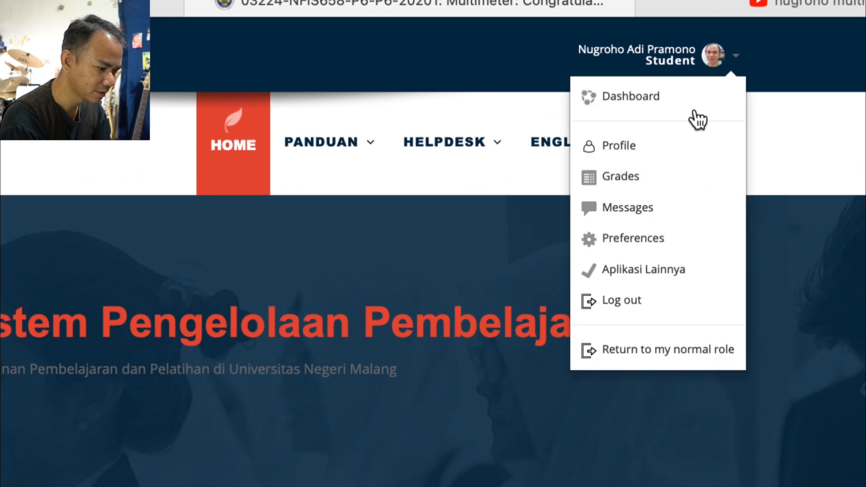
left_click(648, 351)
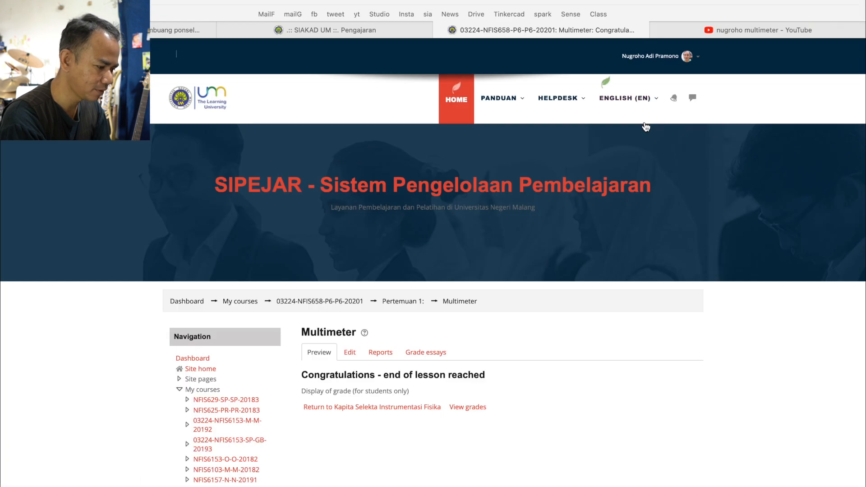
scroll(510, 389, "down", 3)
scroll(374, 212, "up", 3)
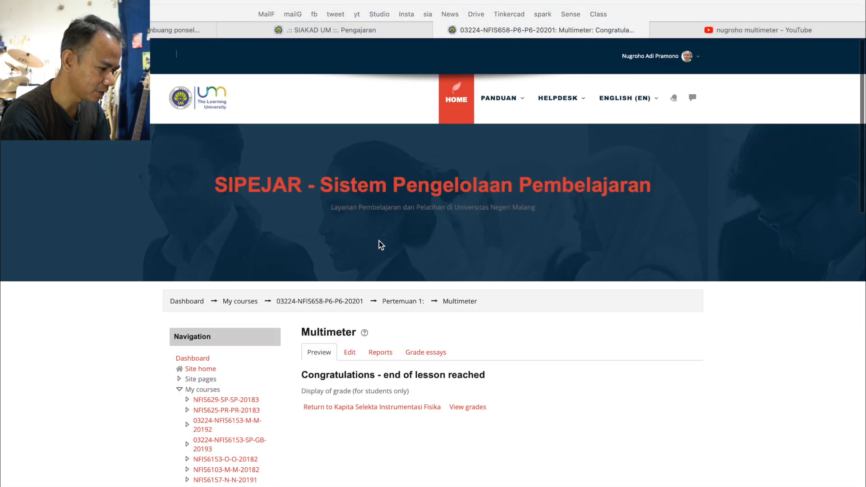
Return to the course page from the Multimeter lesson and turn editing on
scroll(416, 331, "down", 1)
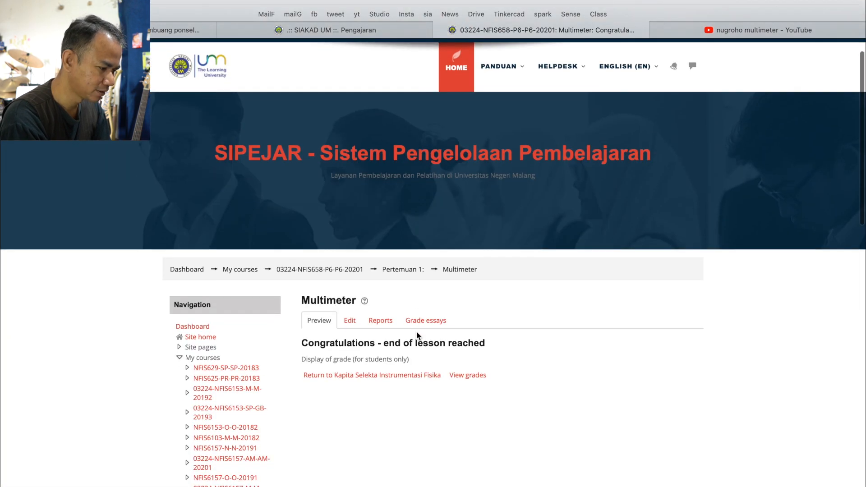
left_click(401, 271)
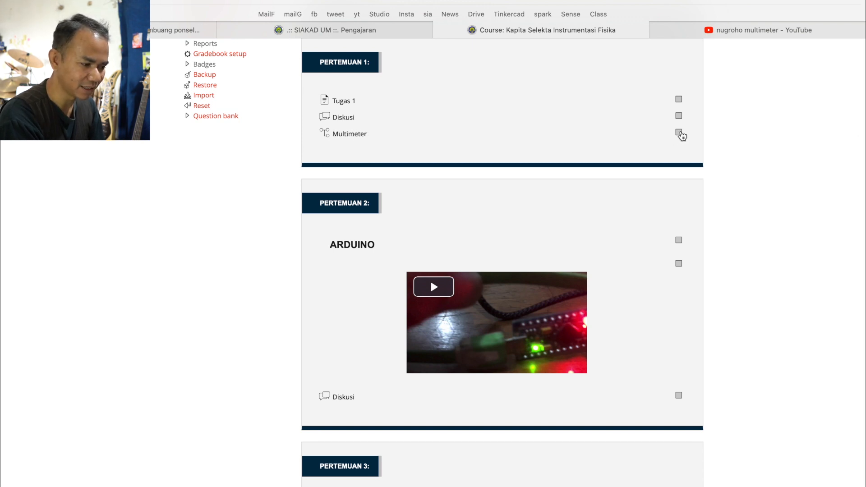
scroll(676, 122, "up", 3)
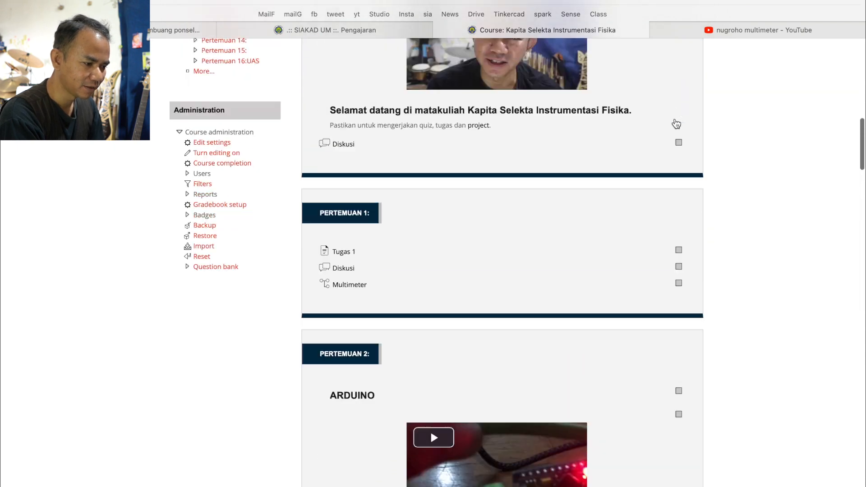
scroll(676, 123, "up", 14)
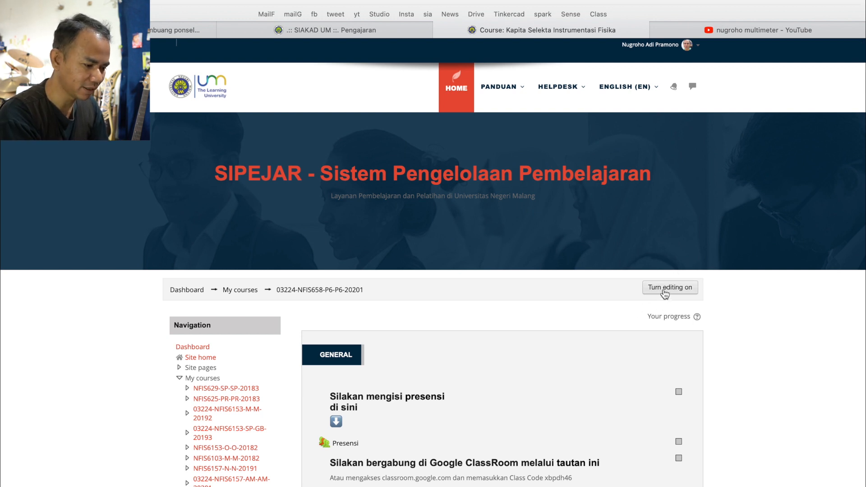
left_click(664, 291)
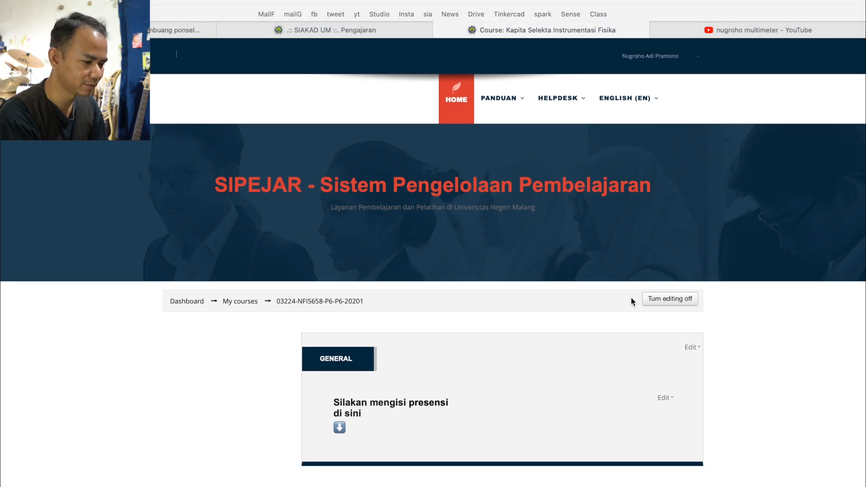
Open the Multimeter lesson in the Pertemuan 1 section with editing enabled
scroll(602, 322, "down", 5)
scroll(601, 321, "down", 10)
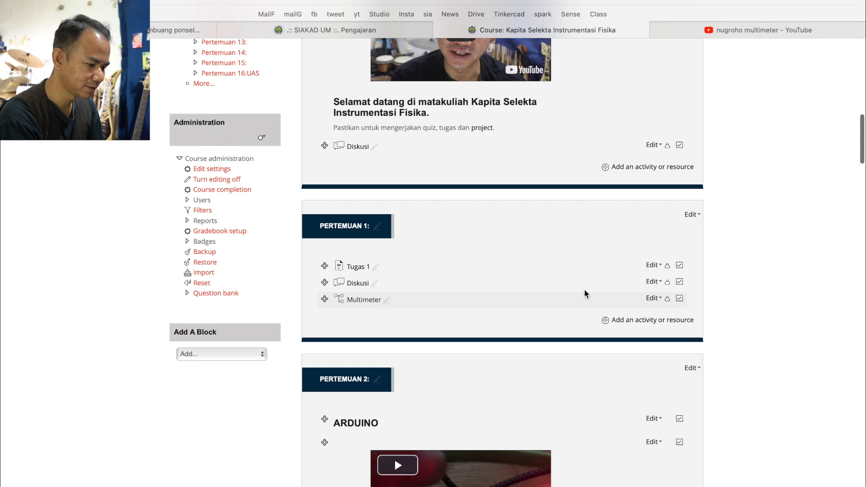
left_click(652, 298)
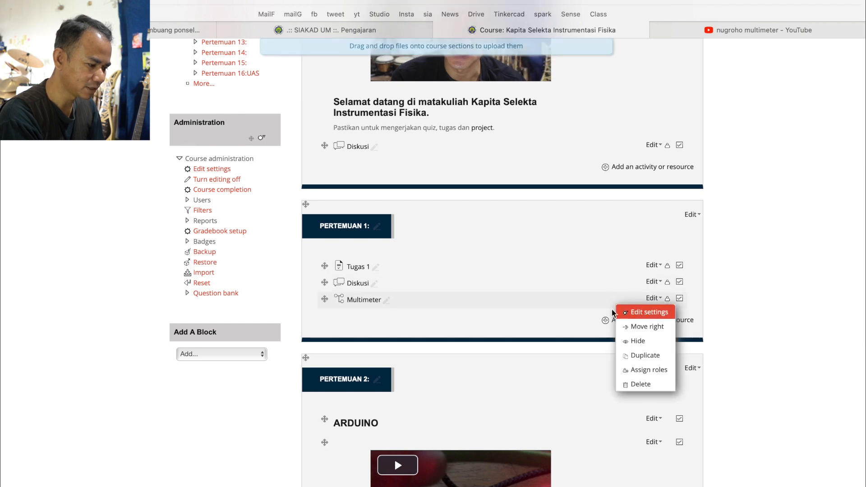
left_click(361, 303)
left_click(362, 303)
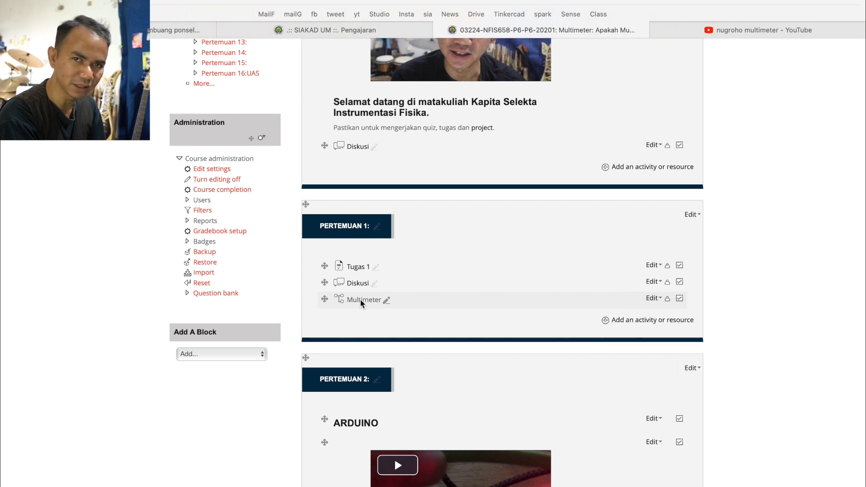
Review the preview of the lesson page "Apakah Multimeter Itu?" from its heading to the Next/berikutnya option
scroll(399, 348, "down", 2)
scroll(399, 348, "down", 3)
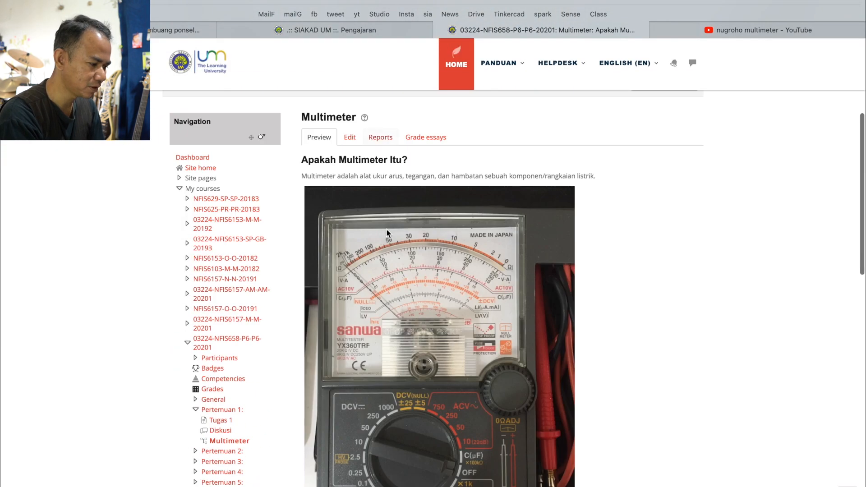
scroll(584, 328, "down", 6)
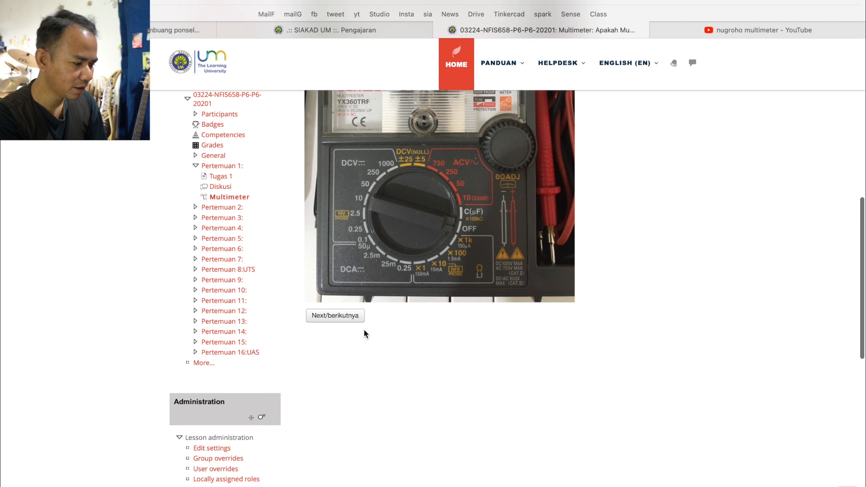
scroll(417, 342, "up", 10)
scroll(417, 342, "down", 3)
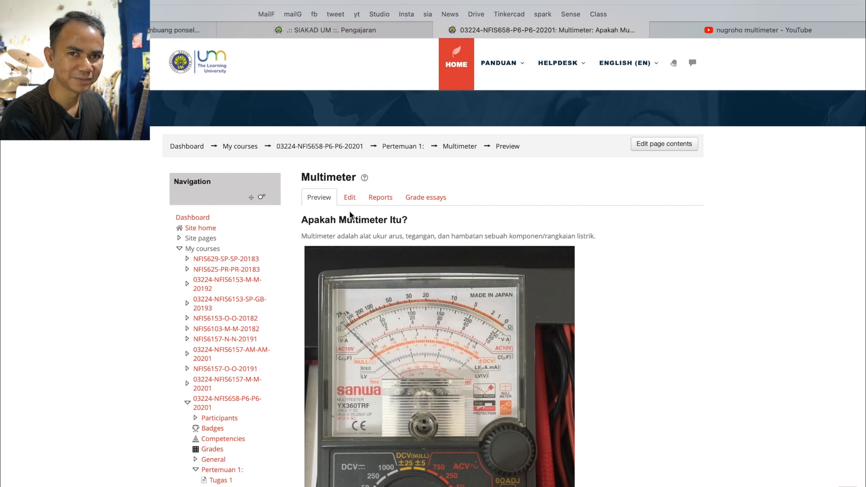
scroll(359, 227, "down", 10)
scroll(359, 226, "up", 9)
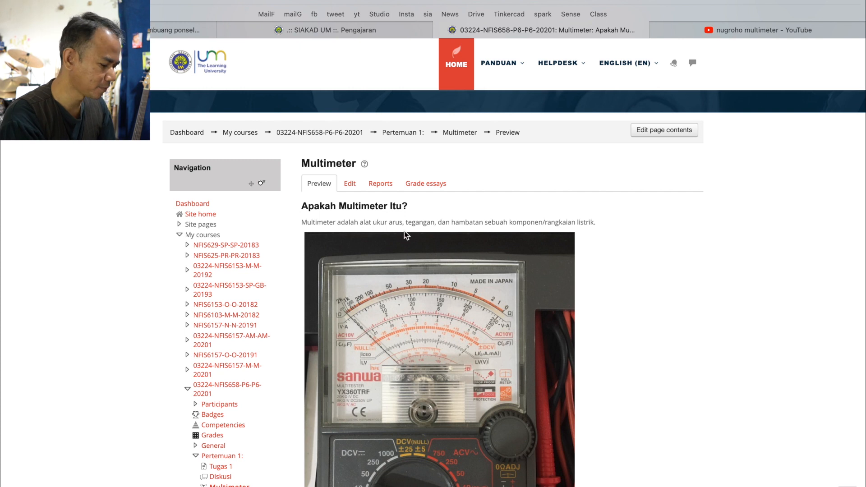
Open the lesson for editing and add a new content page after "Apakah Multimeter Itu?"
key("super+Tab")
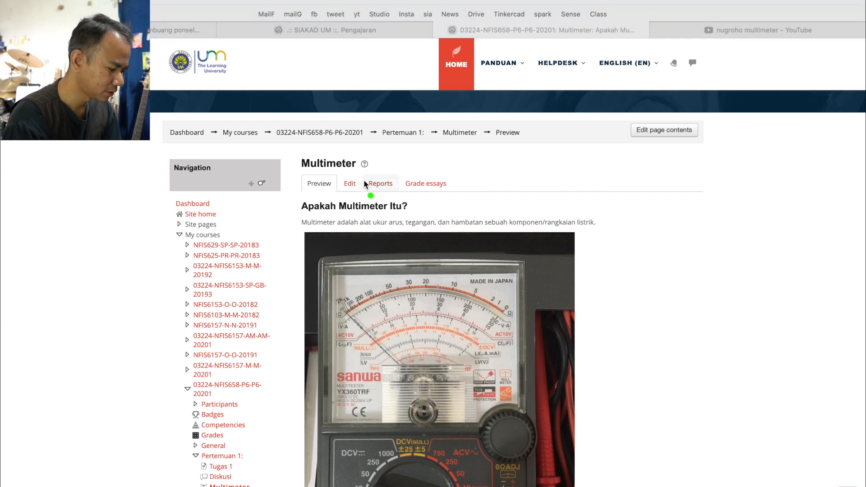
mouse_move(368, 186)
left_mouse_down()
mouse_move(332, 191)
mouse_move(354, 169)
left_mouse_up()
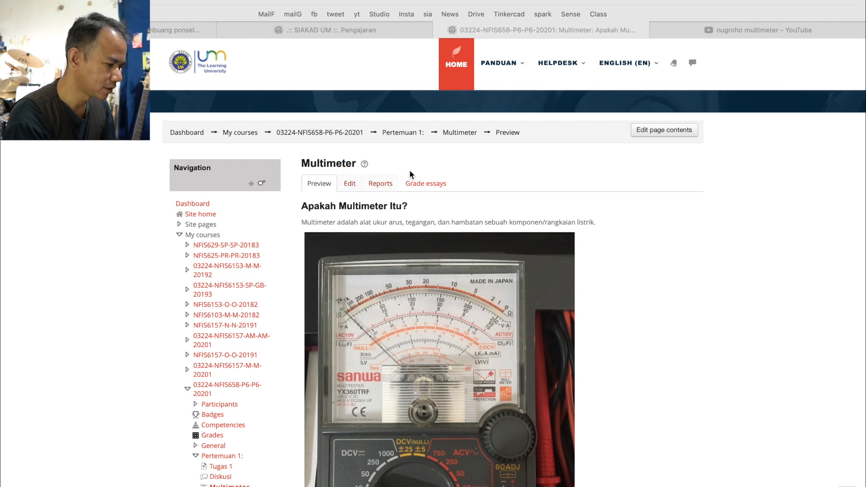
left_click(350, 185)
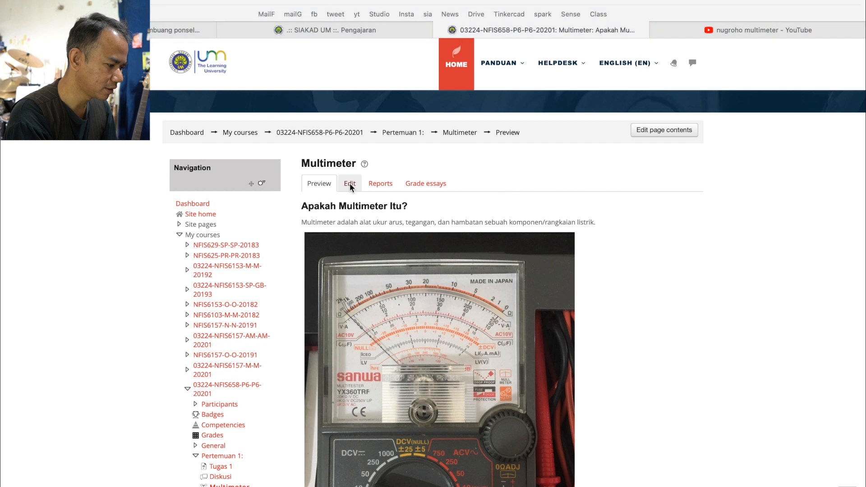
scroll(460, 318, "down", 3)
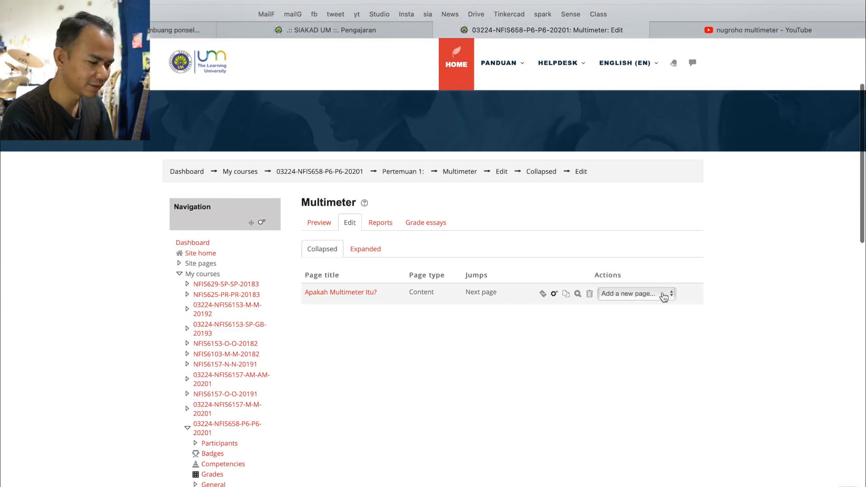
key("super+Tab")
left_click(366, 283)
mouse_move(674, 289)
left_mouse_down()
mouse_move(613, 272)
mouse_move(668, 294)
mouse_move(622, 276)
left_mouse_up()
key("Escape")
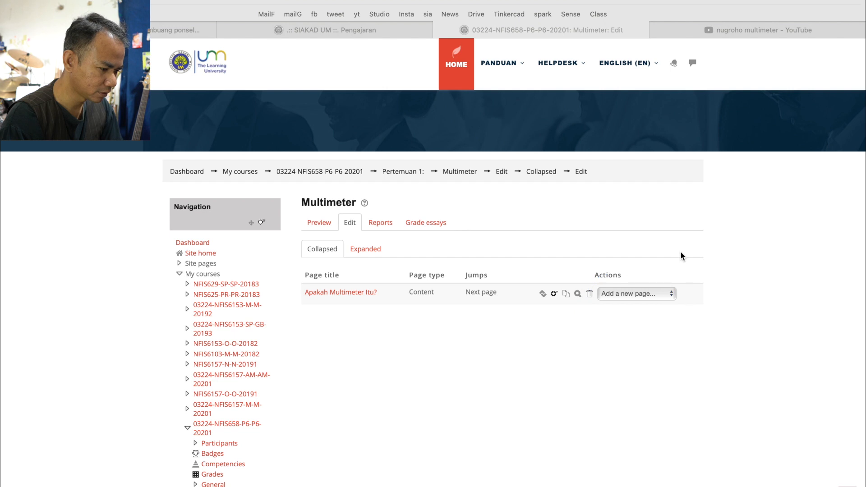
left_click(670, 290)
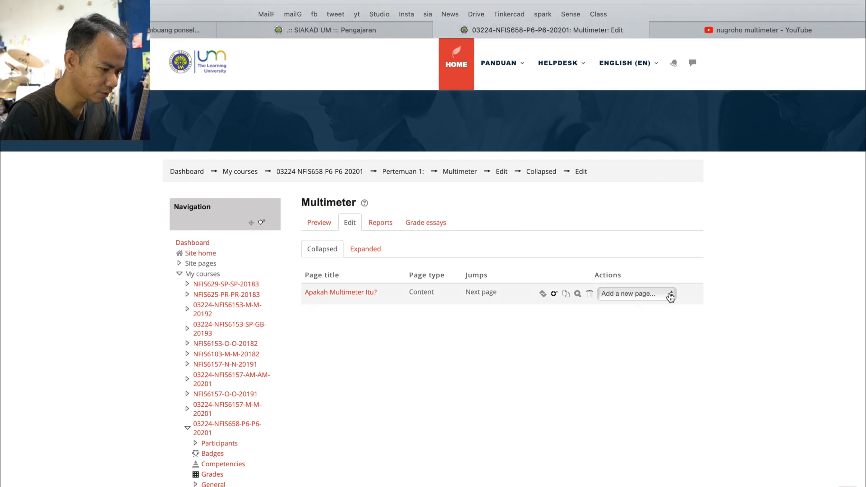
left_click(672, 295)
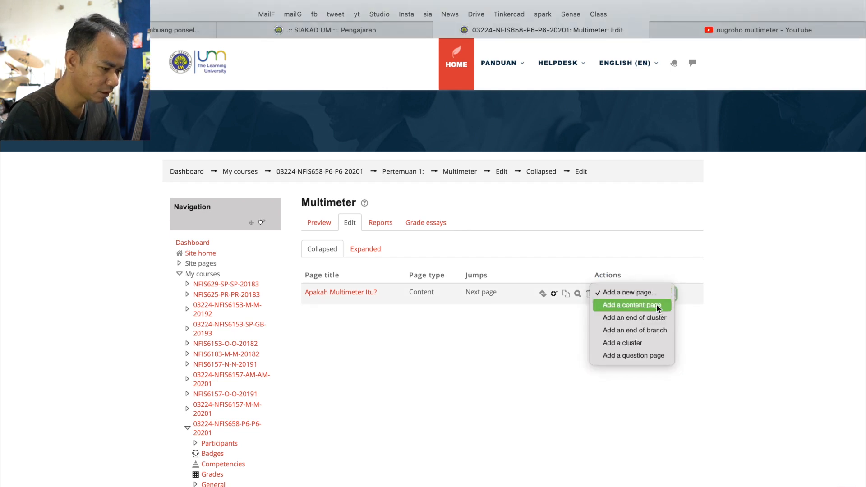
left_click(658, 308)
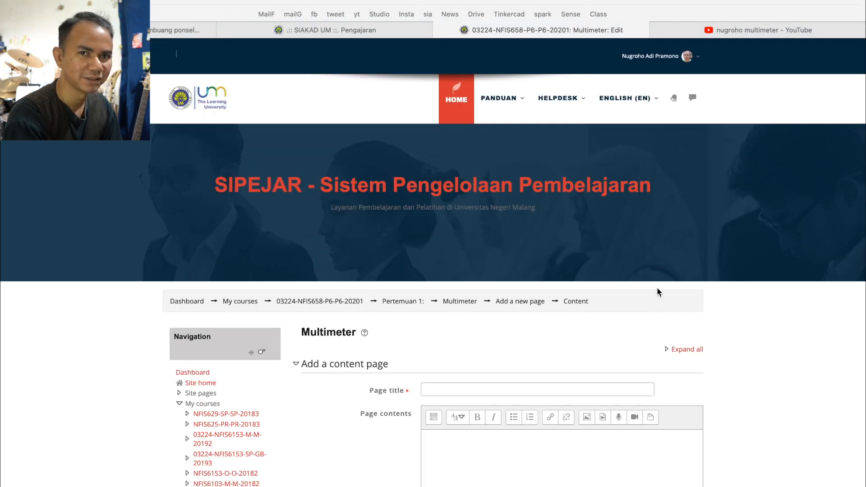
Title the new content page "Cara mengukur tegangan."
scroll(595, 401, "down", 5)
left_click(451, 203)
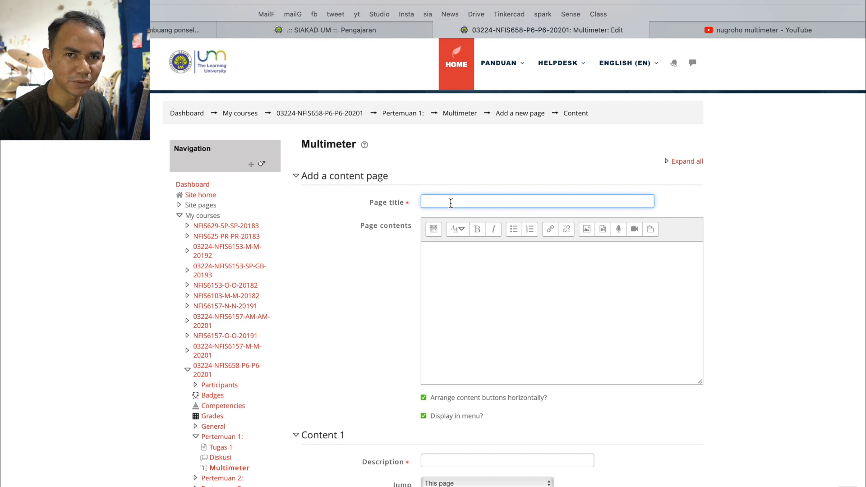
type("Cara ")
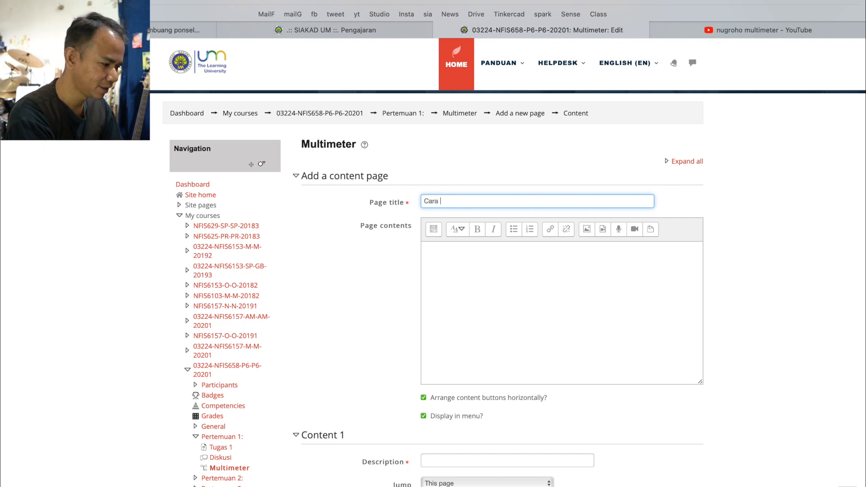
type("mengukur tegangan mengg")
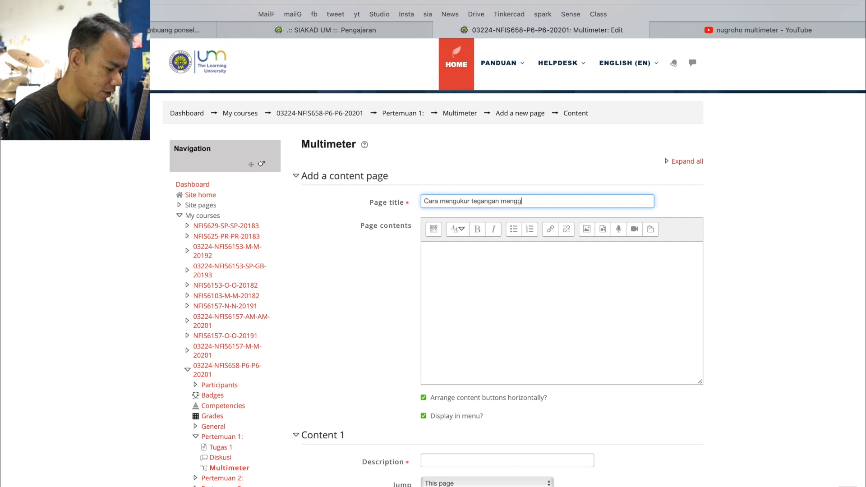
key("BackSpace")
key("BackSpace")
key("BackSpace")
key("BackSpace")
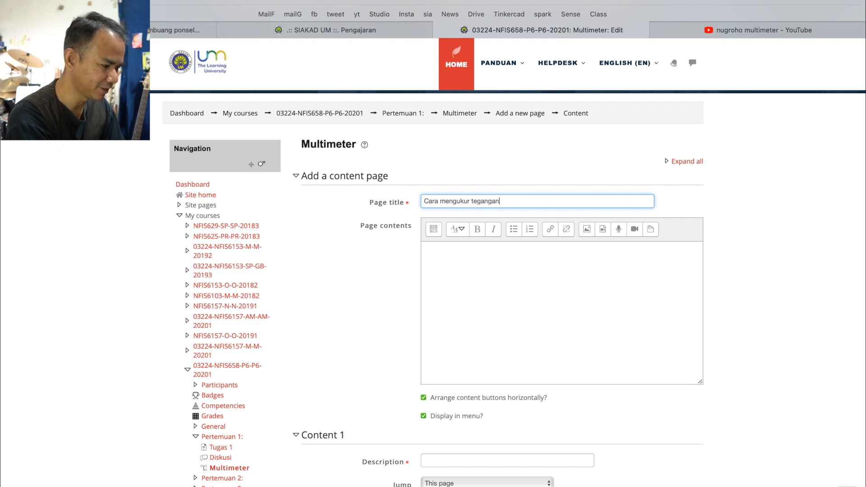
type(".")
Enter the page contents "Cara mengukur tegangan menggunakan multimeter dapat dilihat di video berikut." followed by a new line
left_click(434, 247)
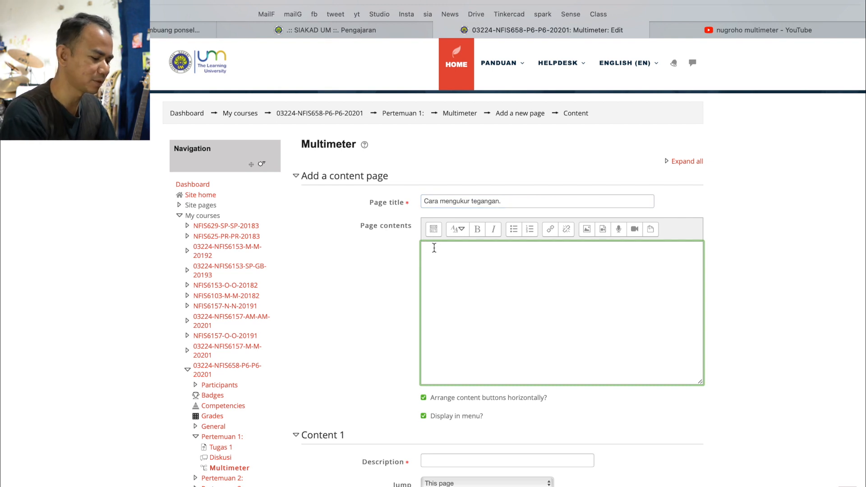
type("ra ")
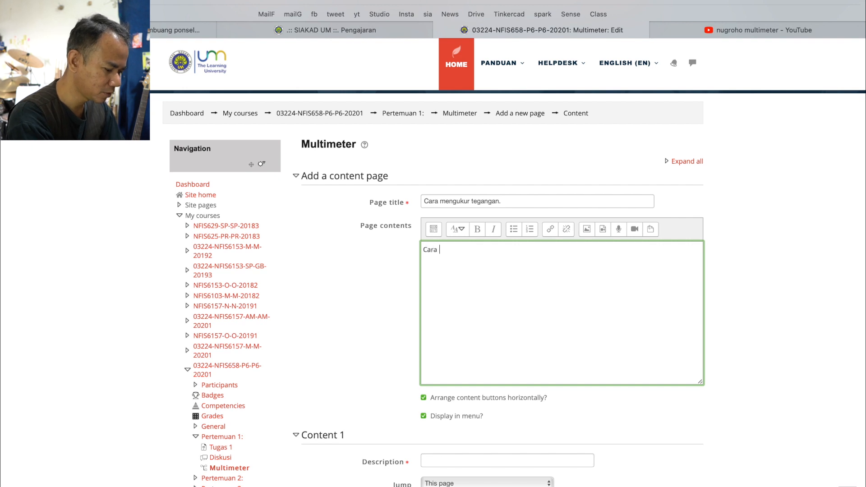
type("mengukur tegnag")
key("BackSpace")
key("BackSpace")
key("BackSpace")
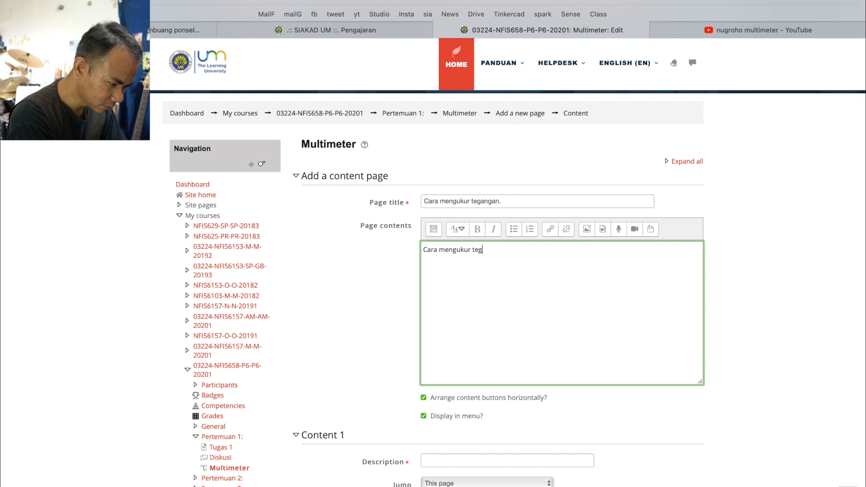
type("an mengguna")
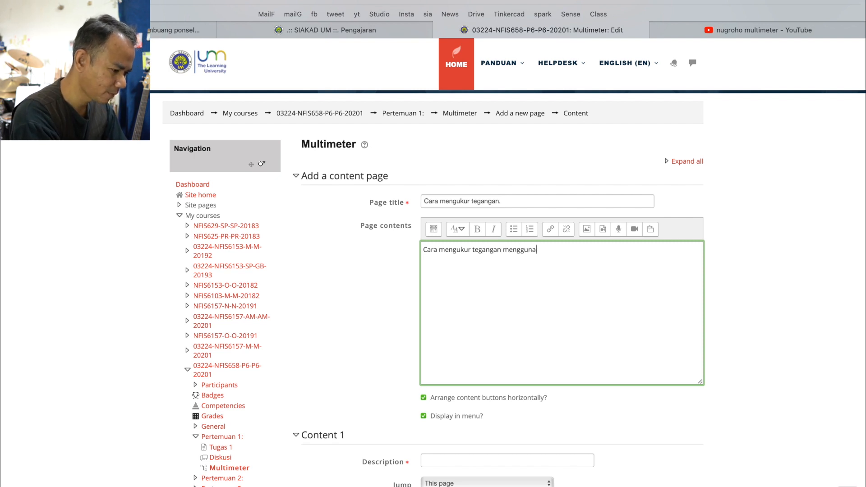
type("kan mul")
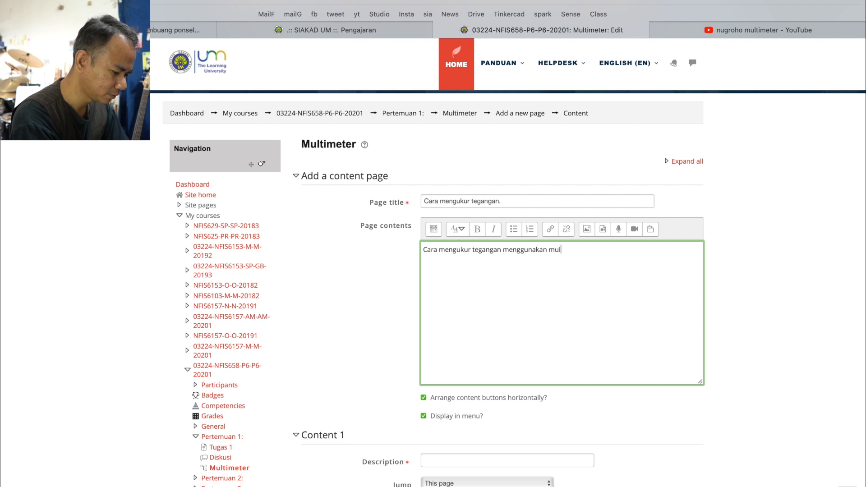
type("timeter dapat dilihat di vid")
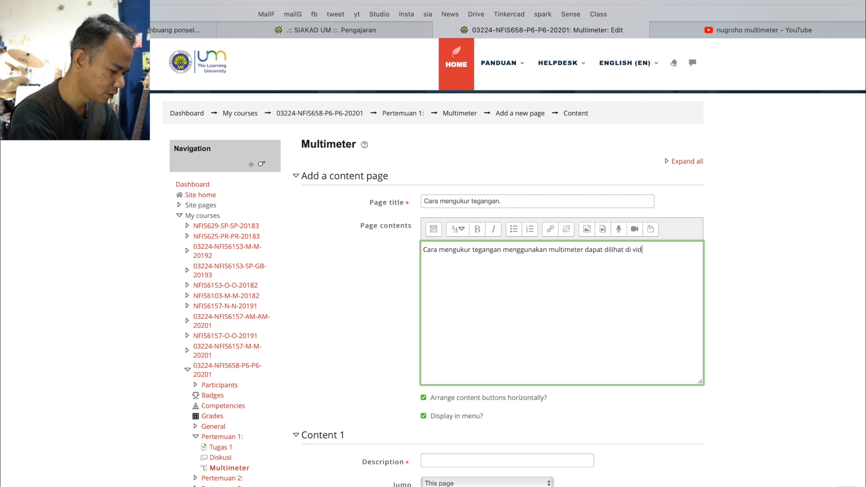
type("eo berikut.")
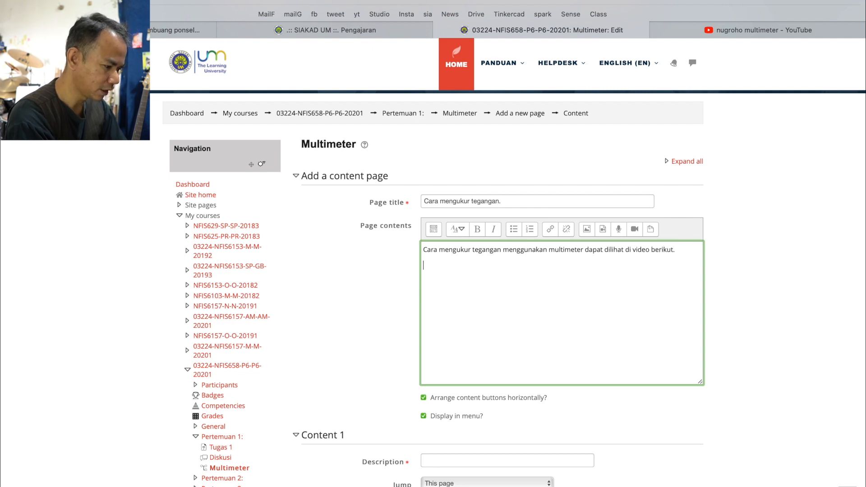
key("Return")
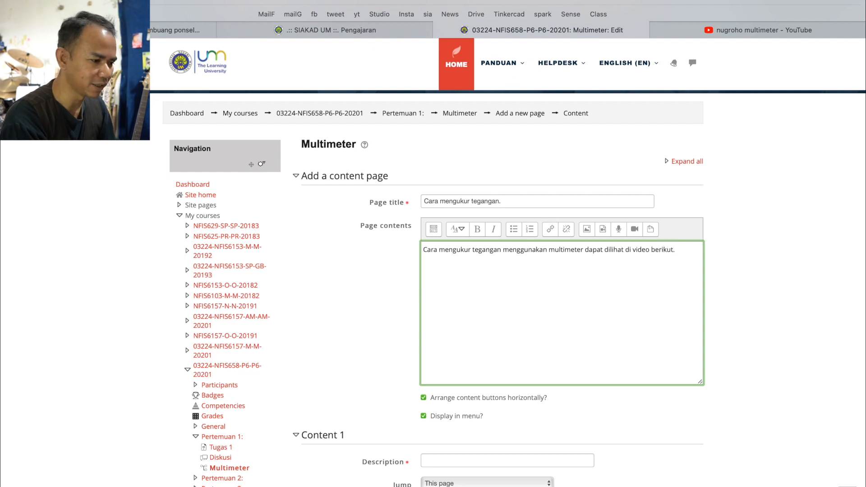
Switch to YouTube, open the video "Mengukur Tegangan menggunakan AVO Meter" from the search results, and skip the ad
left_click(741, 28)
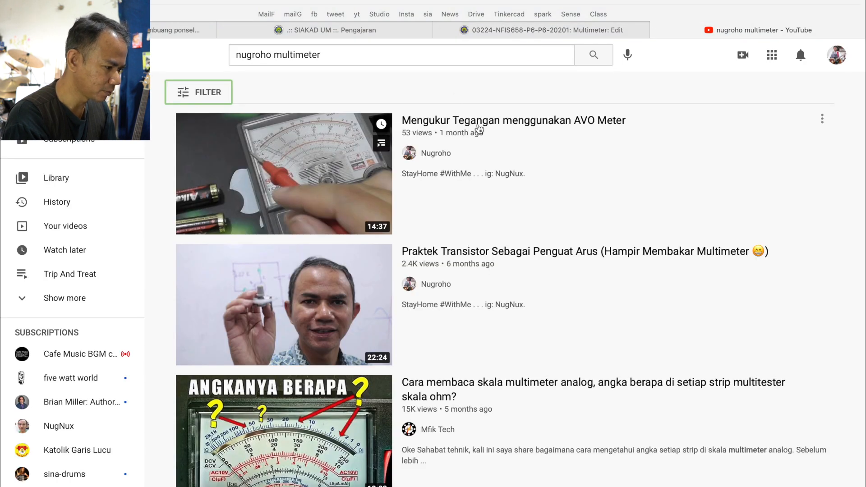
left_click(469, 122)
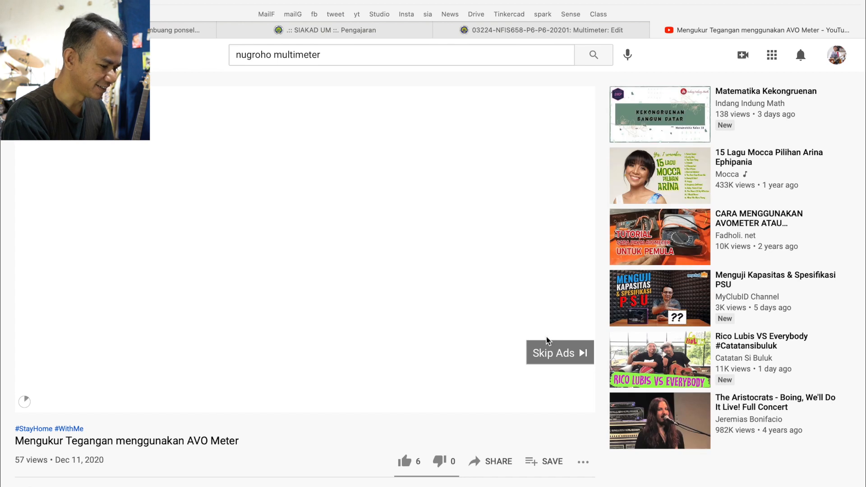
left_click(557, 352)
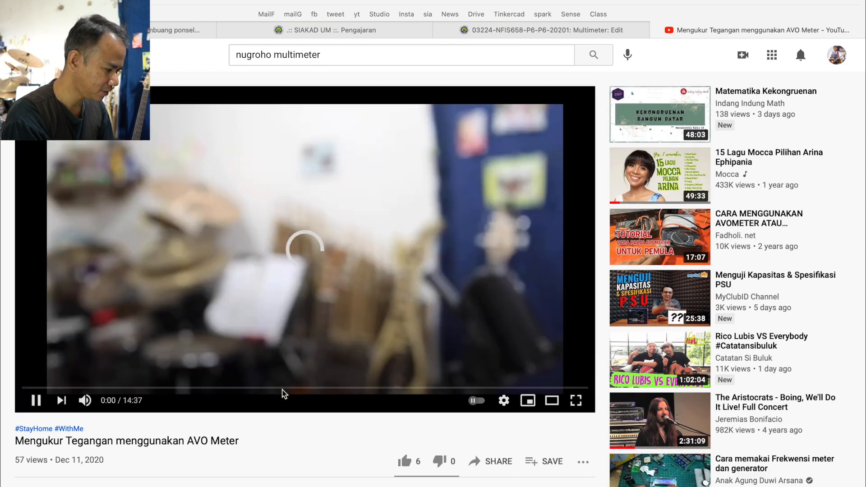
Pause the video "Mengukur Tegangan menggunakan AVO Meter" and copy its share link
scroll(272, 433, "down", 1)
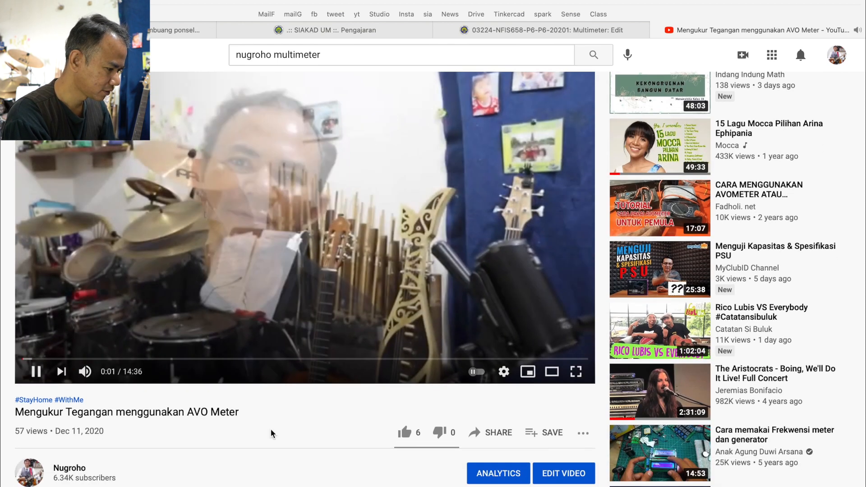
scroll(272, 434, "down", 1)
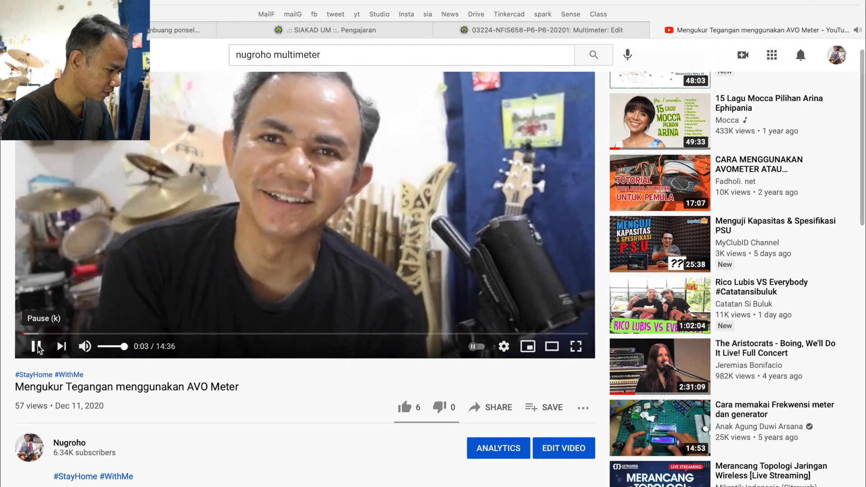
left_click(38, 348)
scroll(451, 361, "down", 2)
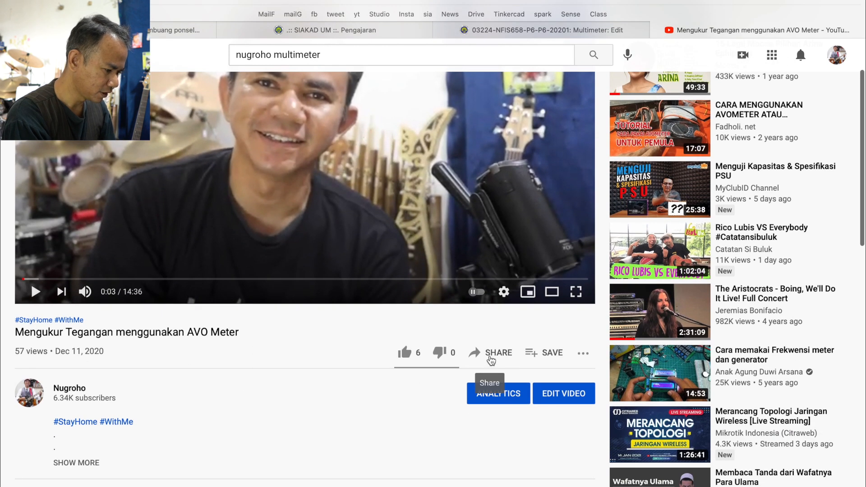
left_click(491, 360)
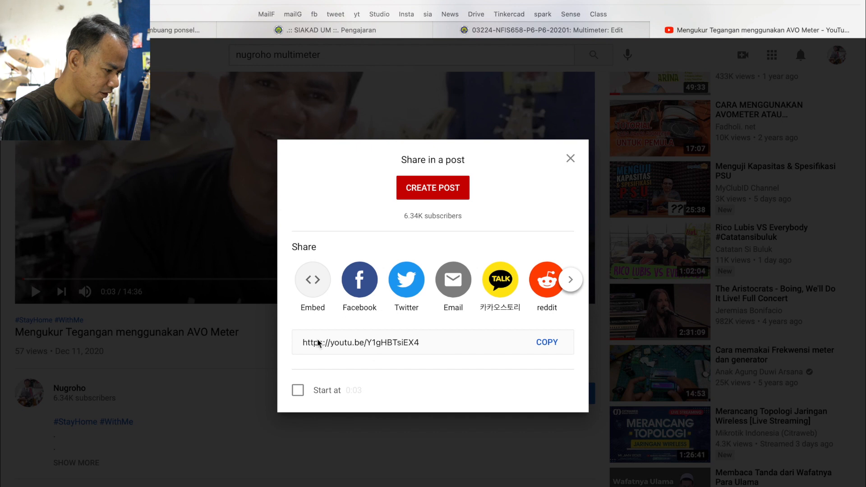
left_click(550, 345)
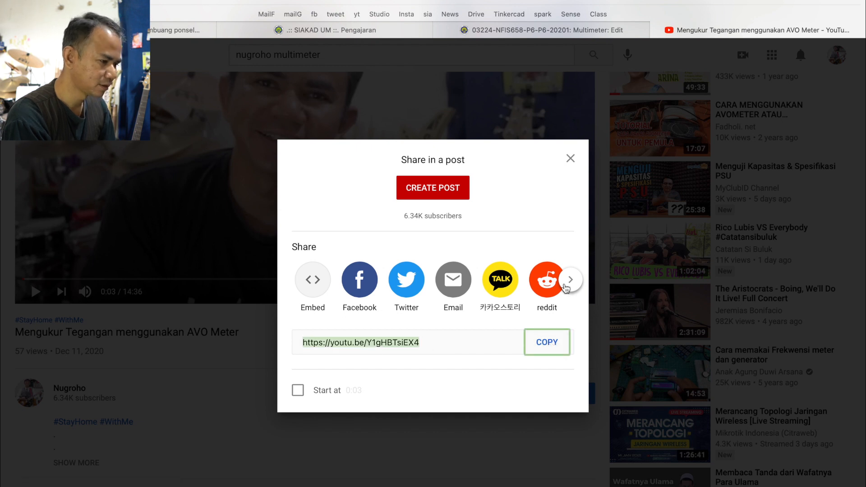
left_click(579, 30)
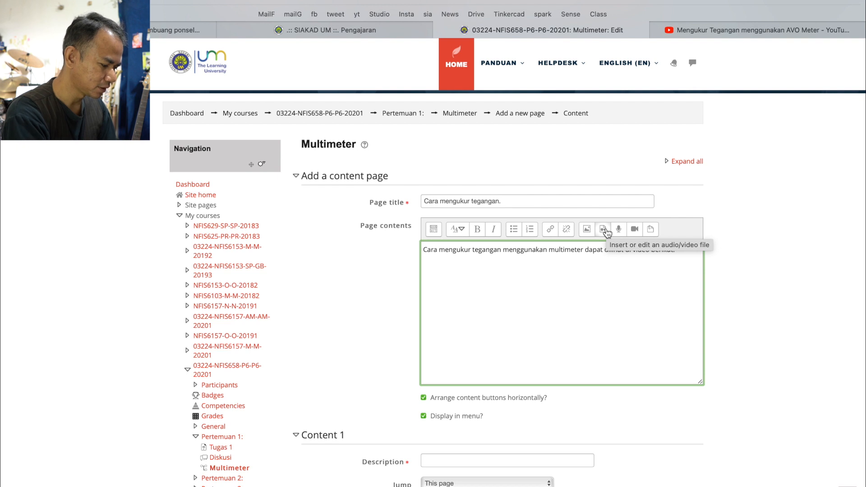
key("super+Tab")
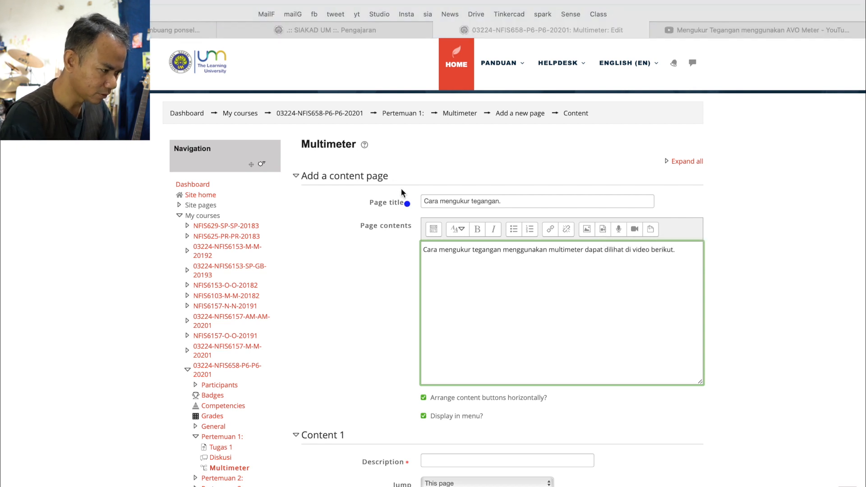
mouse_move(618, 223)
left_mouse_down()
mouse_move(614, 244)
mouse_move(603, 215)
left_mouse_up()
key("Escape")
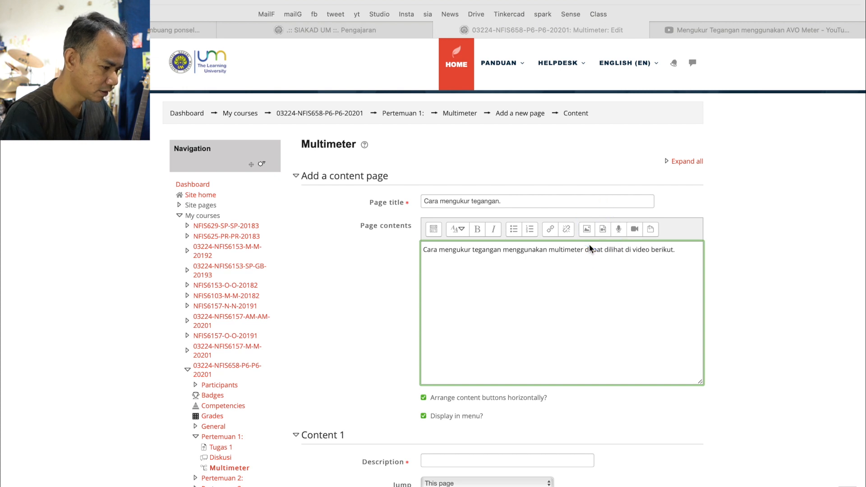
left_click(604, 227)
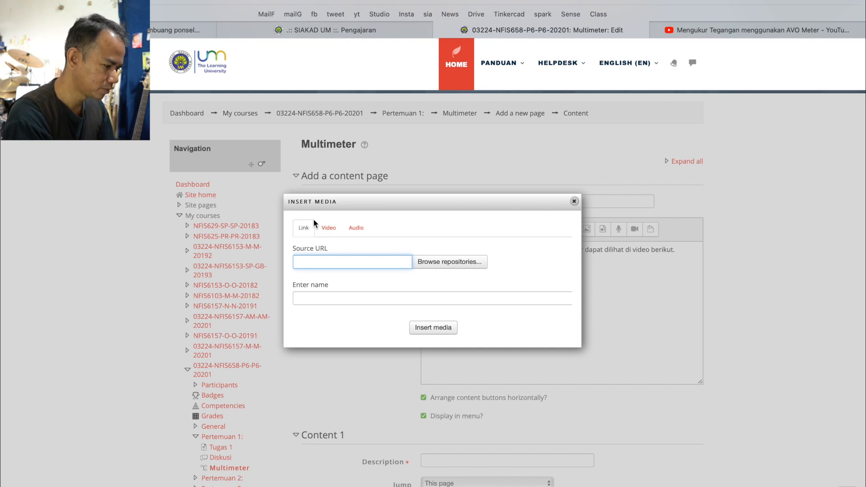
key("ctrl+a")
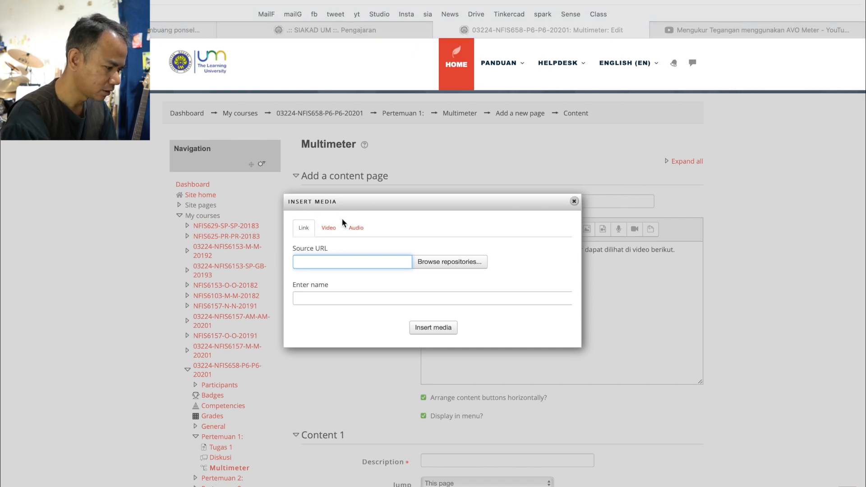
mouse_move(339, 224)
left_mouse_down()
mouse_move(314, 216)
mouse_move(325, 215)
left_mouse_up()
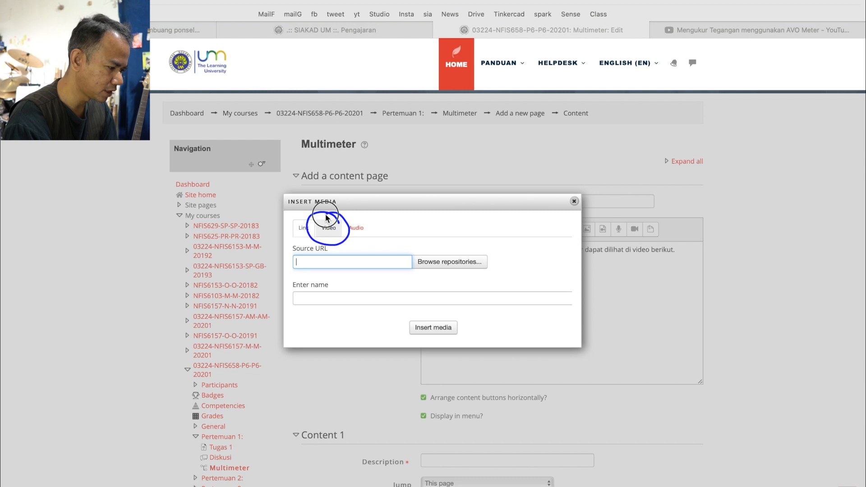
key("Escape")
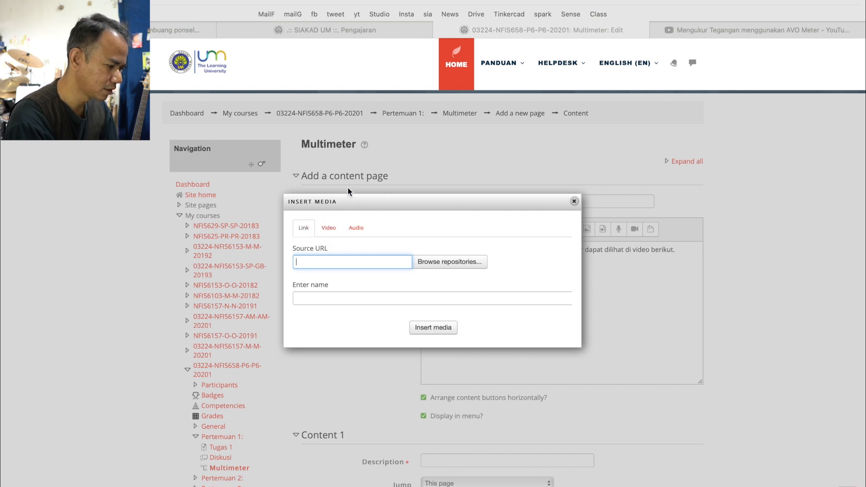
left_click(328, 228)
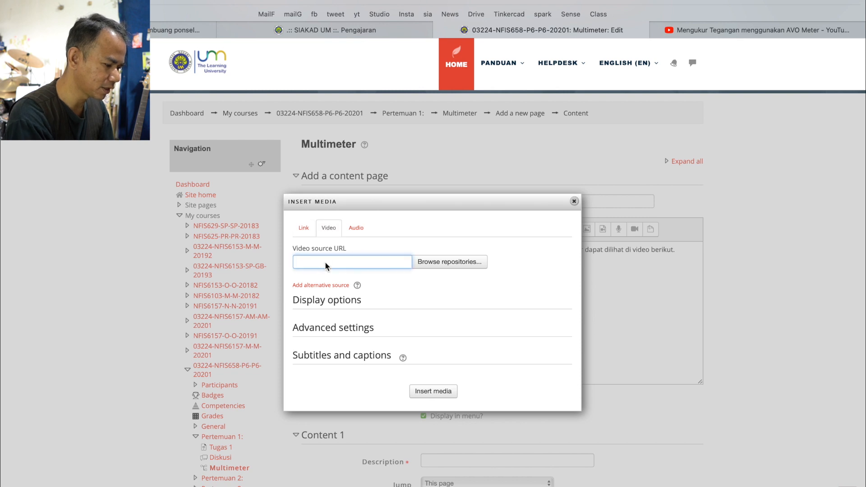
key("super+v")
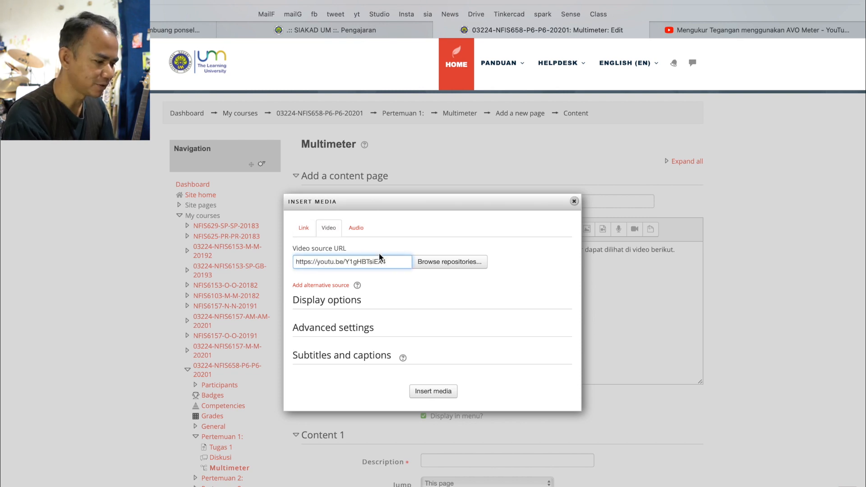
left_click(432, 394)
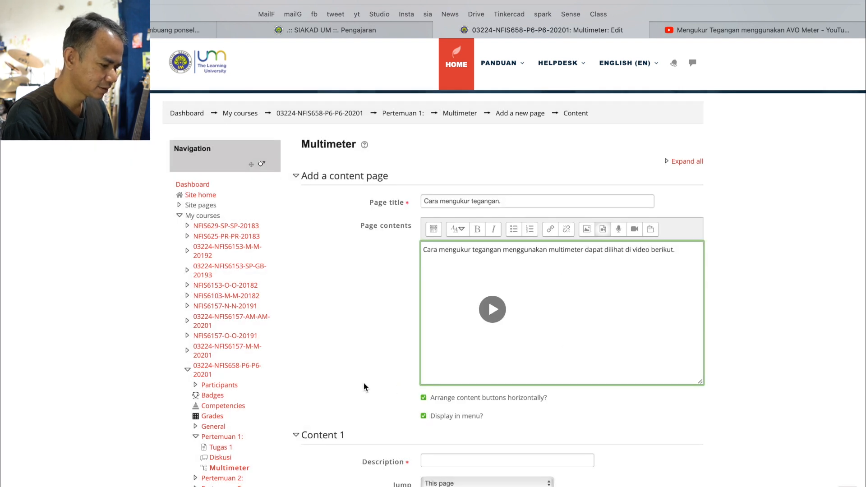
Set the Content 1 description to "Next" with a jump to Next page
scroll(364, 385, "down", 5)
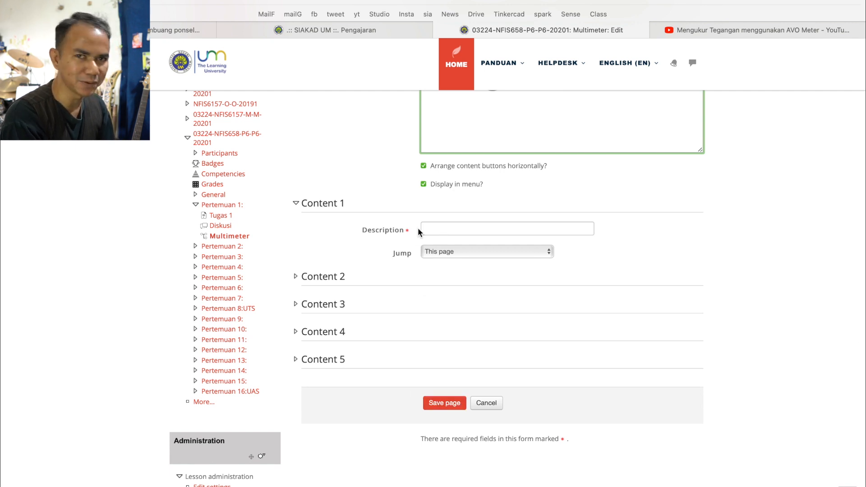
left_click(448, 226)
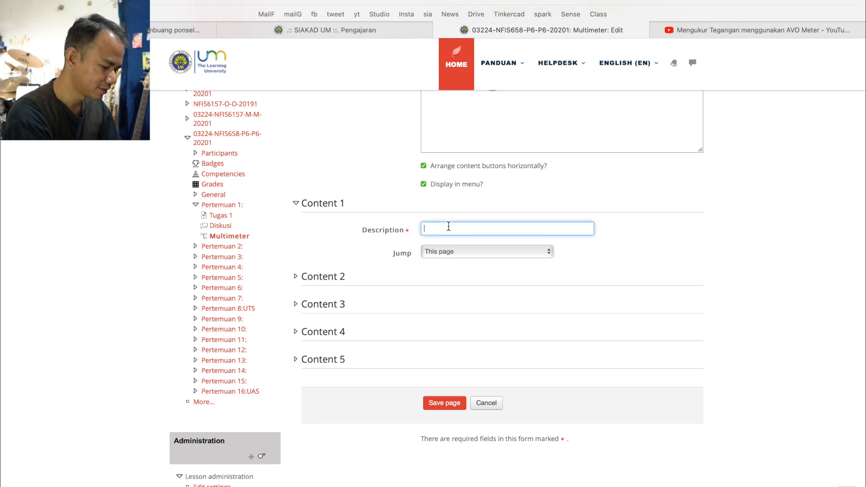
type("Next")
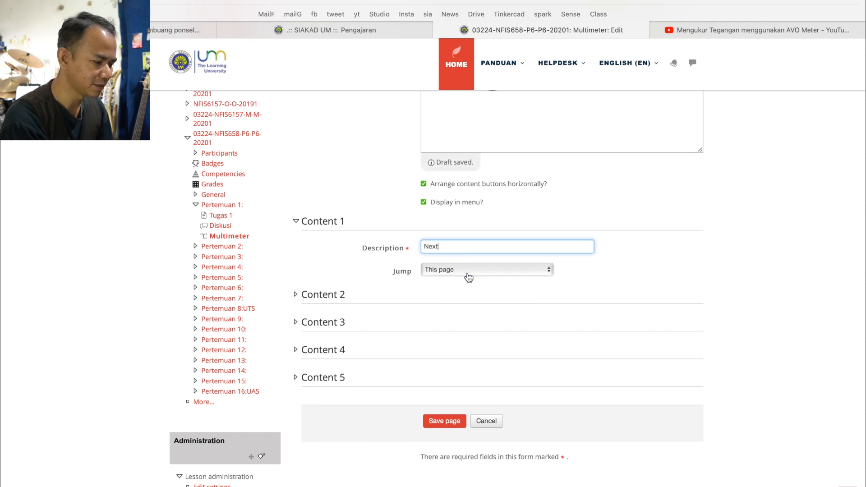
left_click(466, 271)
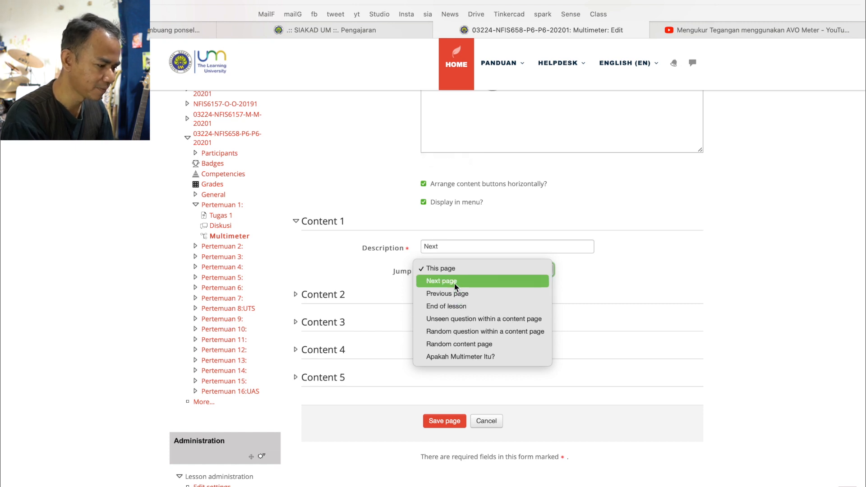
left_click(454, 281)
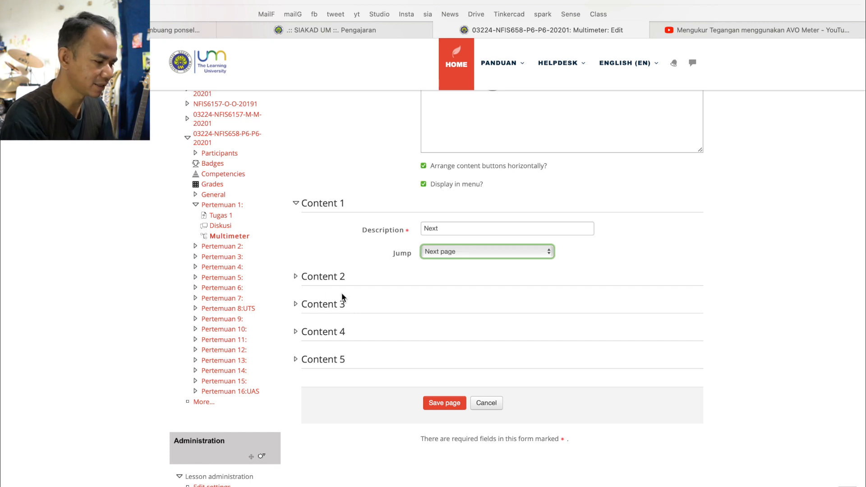
Set the Content 2 description to "Kembali ke awal" with a jump to "Apakah Multimeter Itu?" and save the page
left_click(318, 279)
left_click(454, 303)
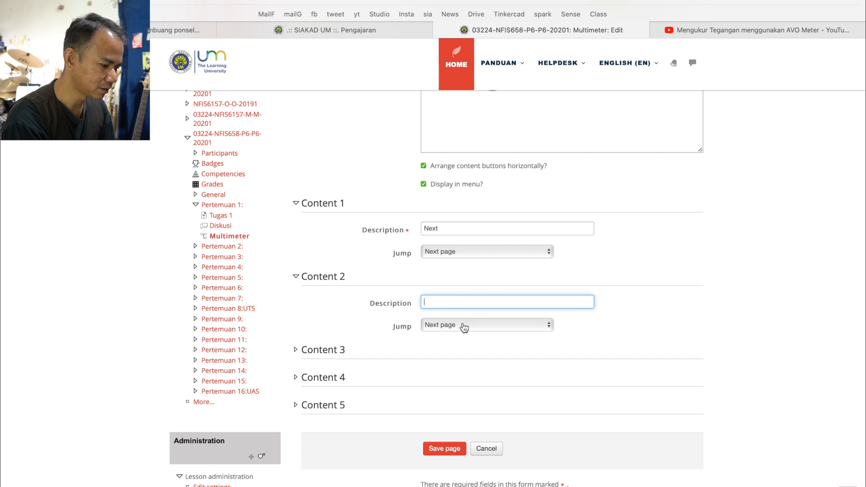
left_click(460, 325)
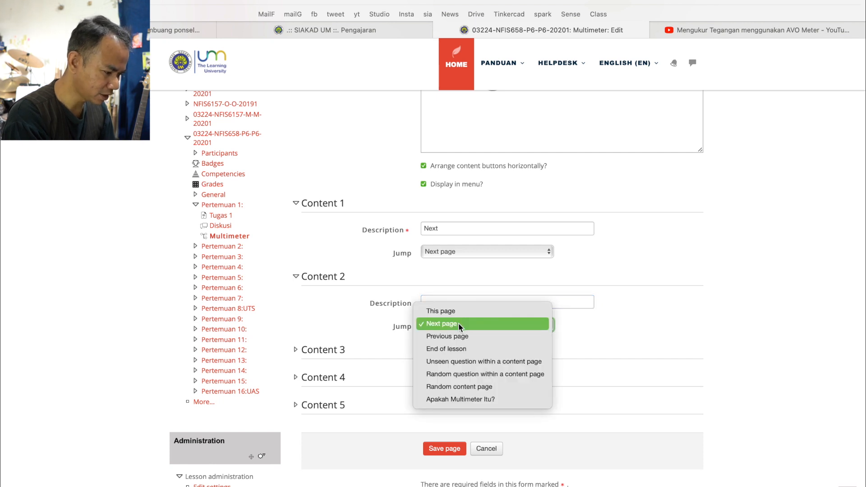
left_click(463, 399)
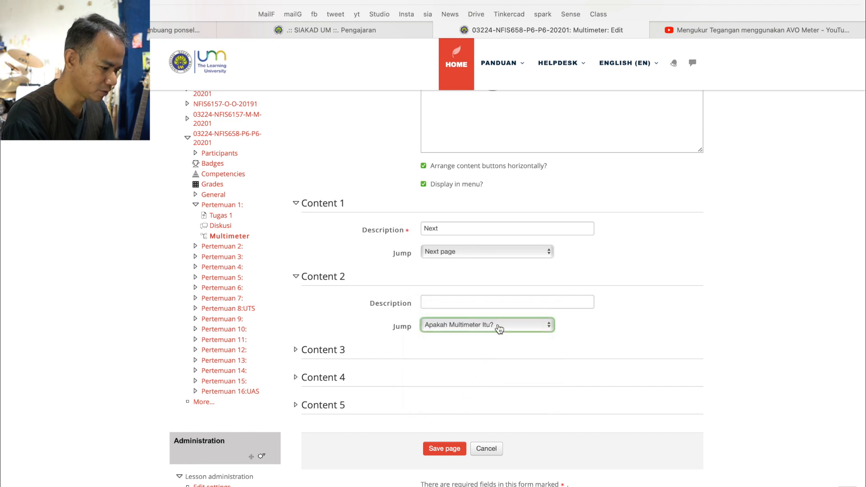
left_click(436, 302)
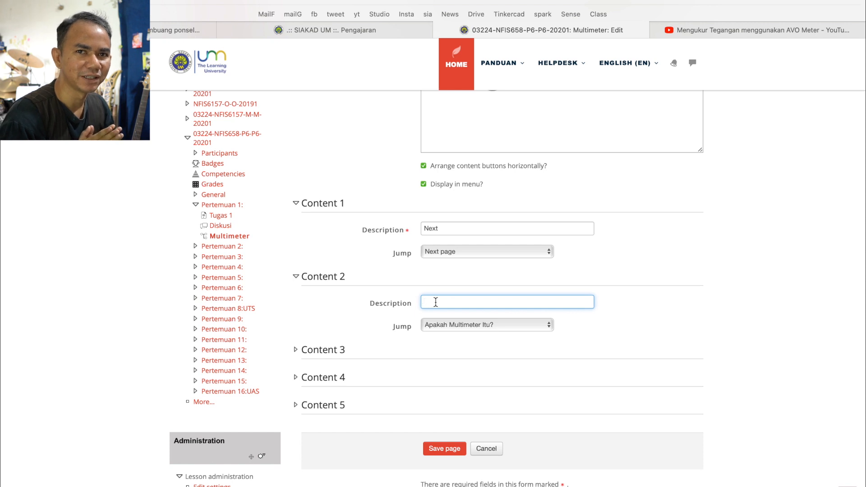
type("P")
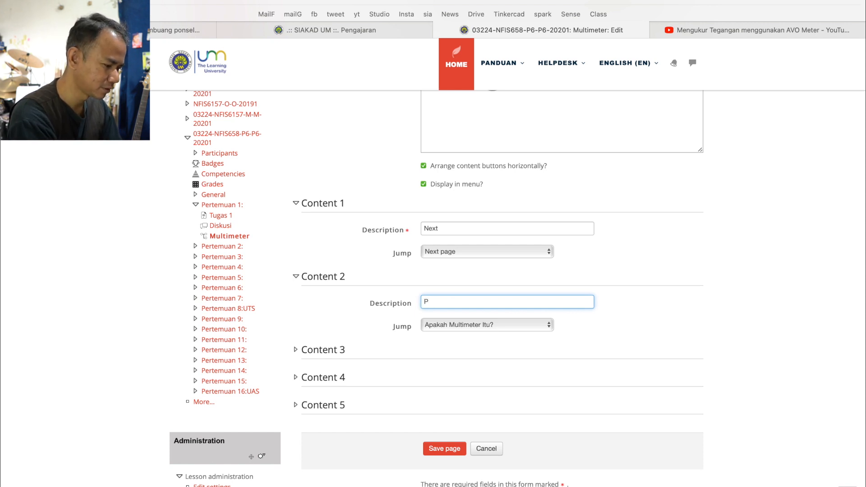
type("embali ")
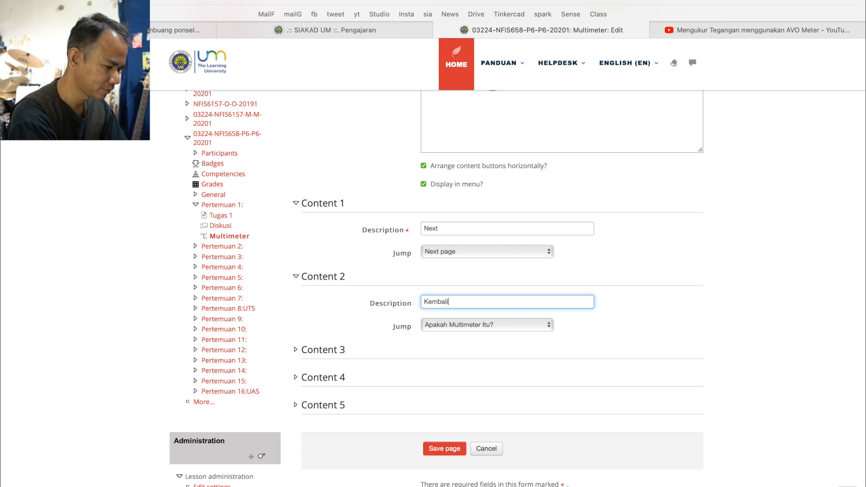
type("ke awal")
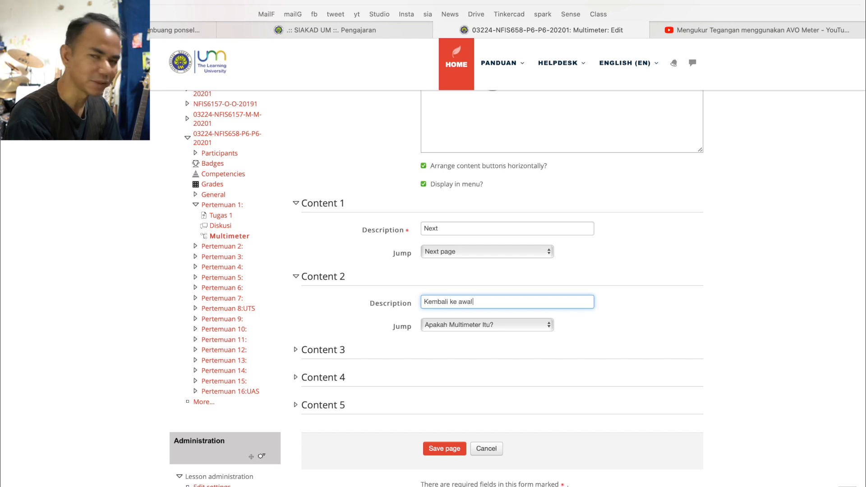
left_click(434, 448)
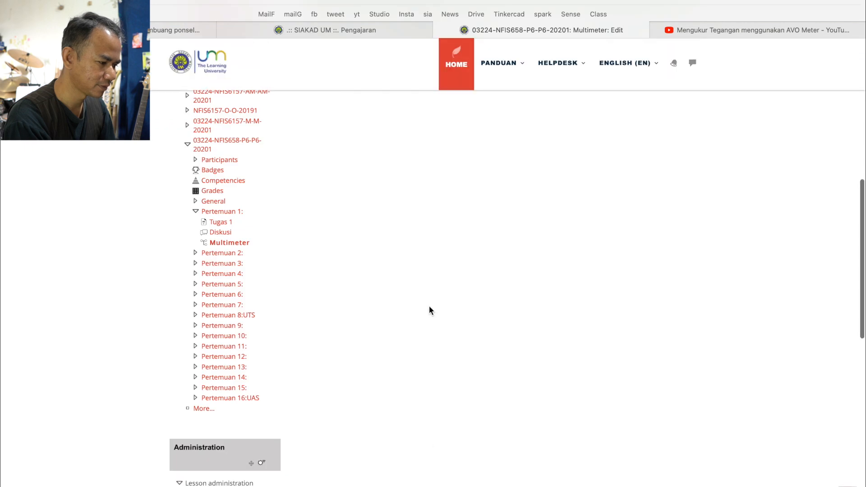
Preview the Multimeter lesson from its first page and advance to the "Cara mengukur tegangan." page to check its video and buttons
scroll(337, 370, "down", 5)
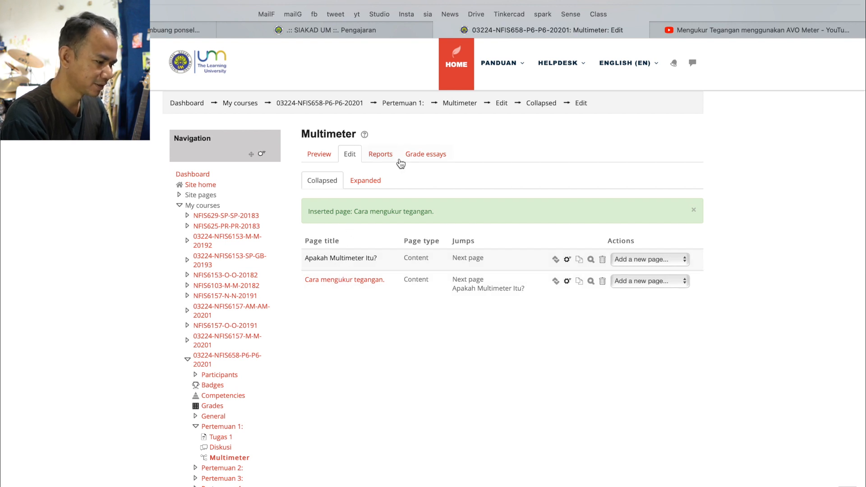
left_click(317, 155)
scroll(512, 310, "down", 4)
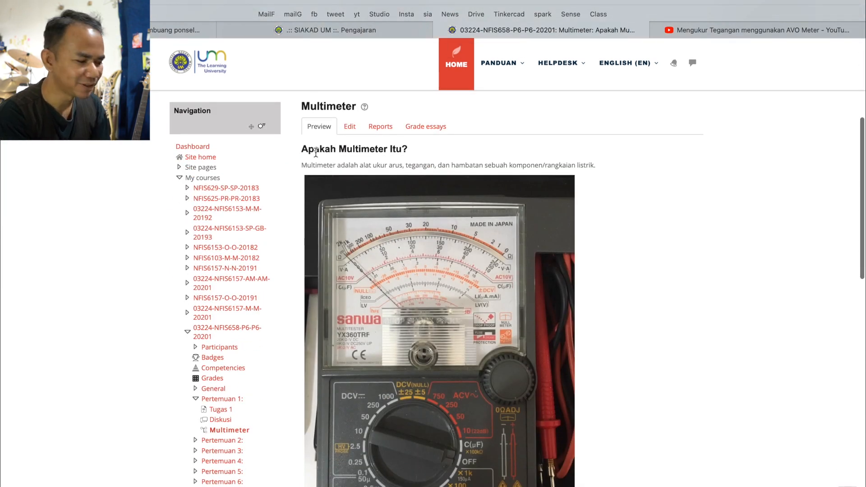
scroll(389, 232, "down", 7)
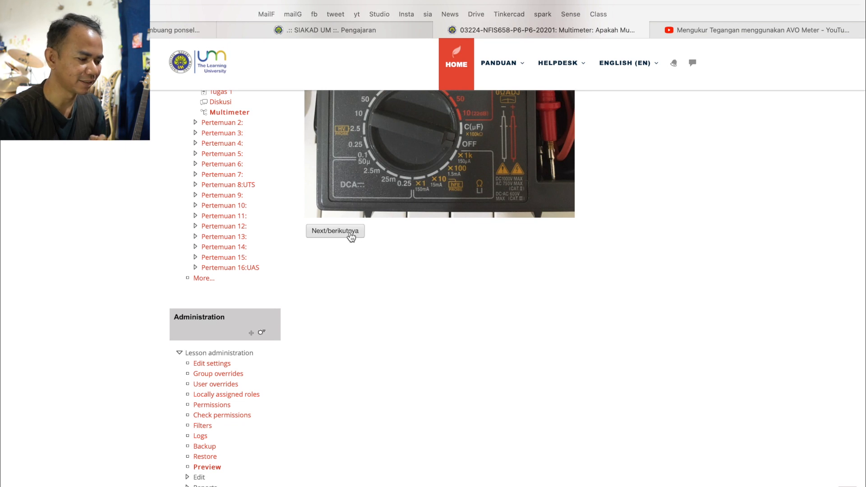
scroll(351, 237, "up", 5)
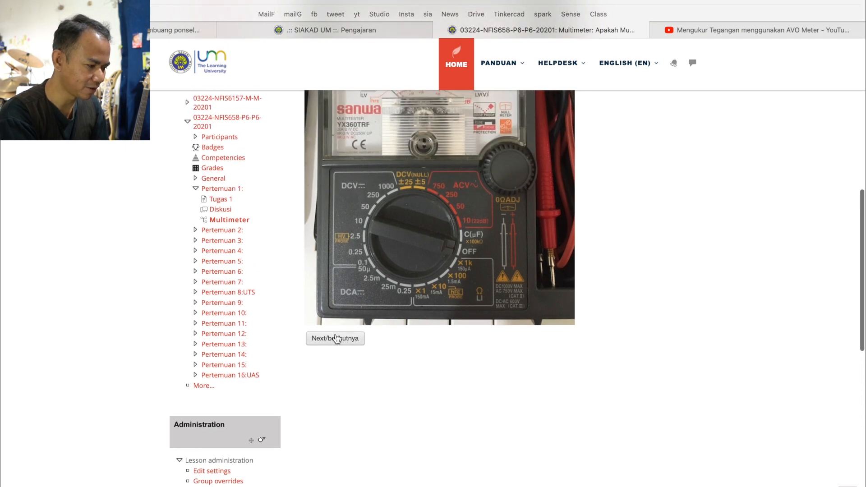
scroll(336, 338, "up", 2)
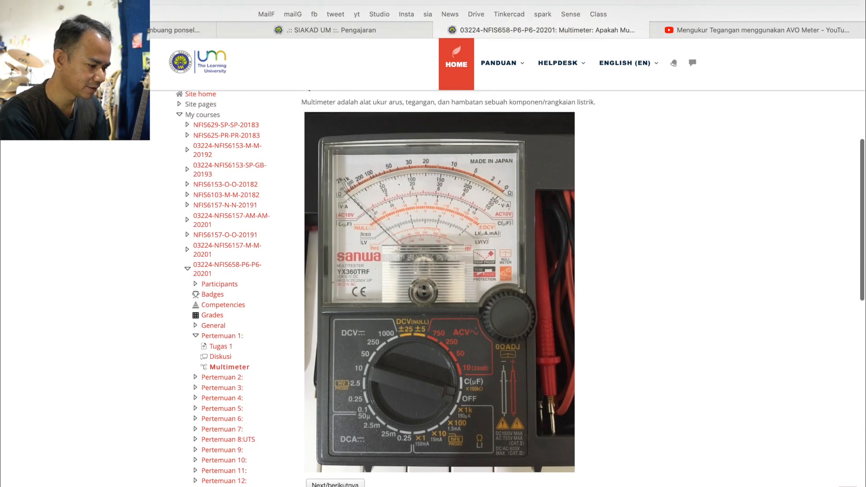
left_click(335, 483)
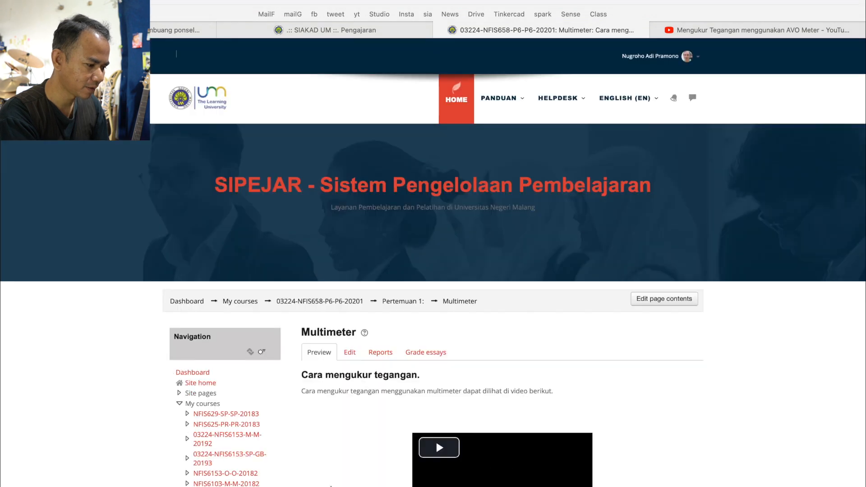
scroll(331, 486, "down", 2)
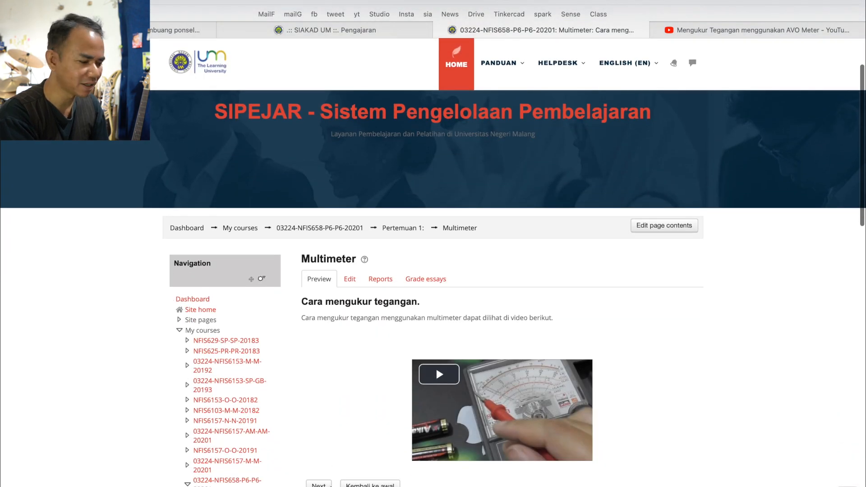
Play the embedded voltage-measuring video on the "Cara mengukur tegangan." page in full screen, and return to the lesson preview
scroll(361, 334, "down", 5)
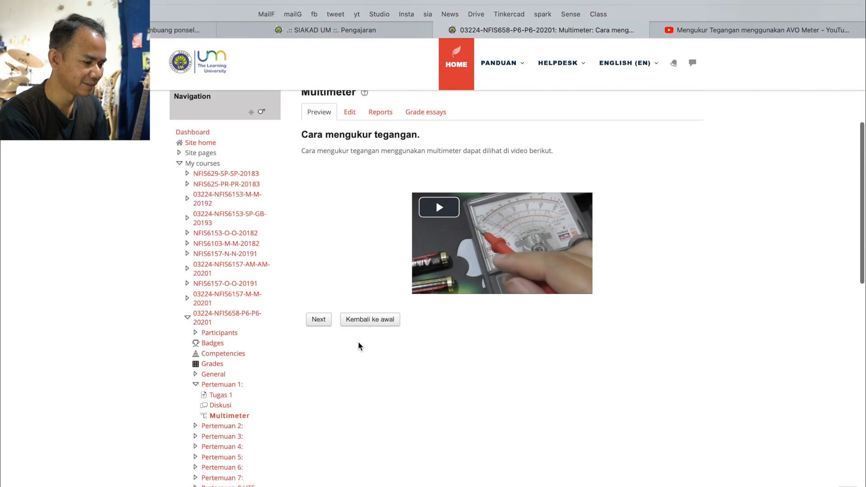
left_click(442, 207)
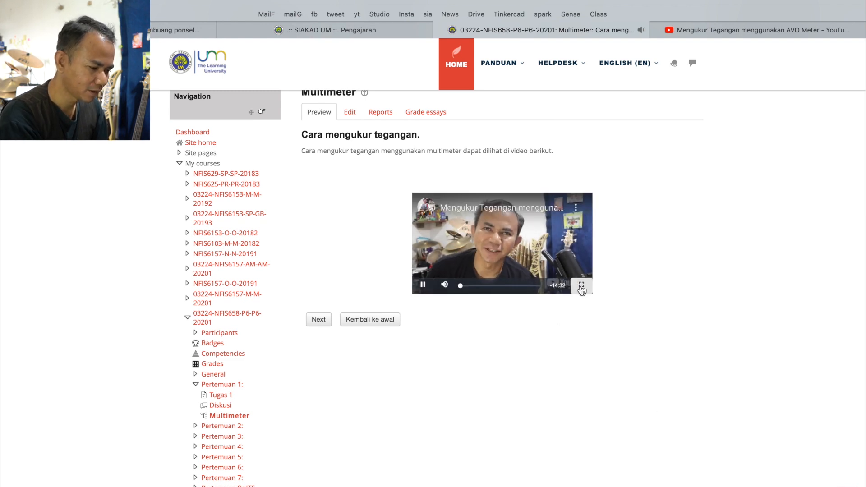
left_click(581, 284)
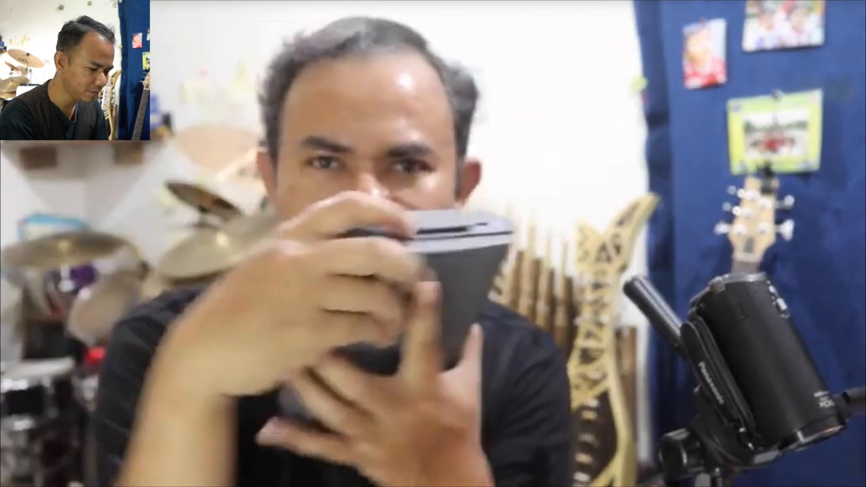
key("Escape")
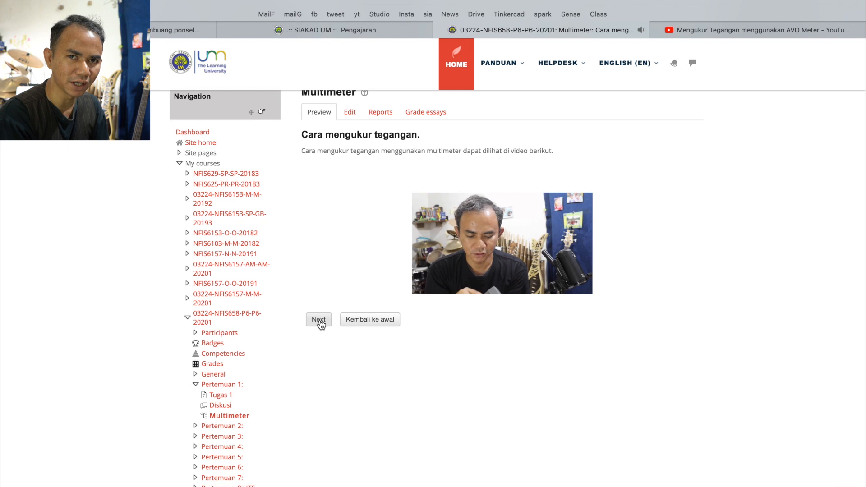
Test the "Kembali ke awal" jump, advance to the video page again, and follow its "Next" jump
left_click(368, 321)
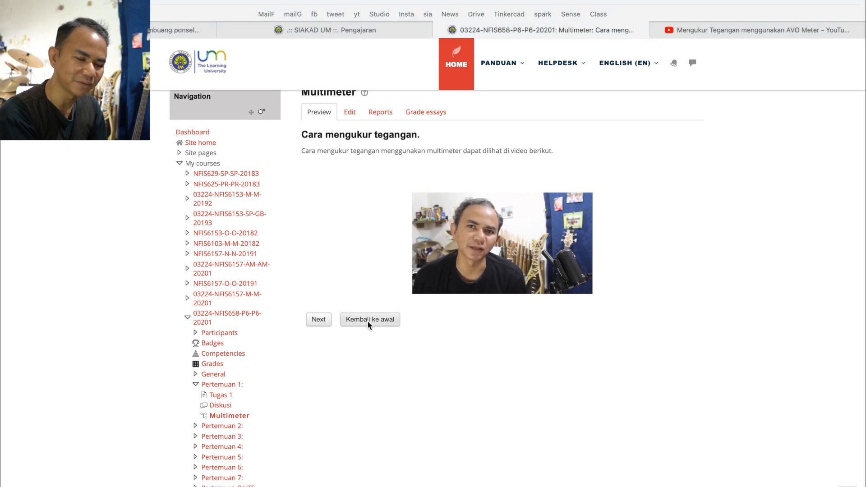
scroll(498, 364, "down", 5)
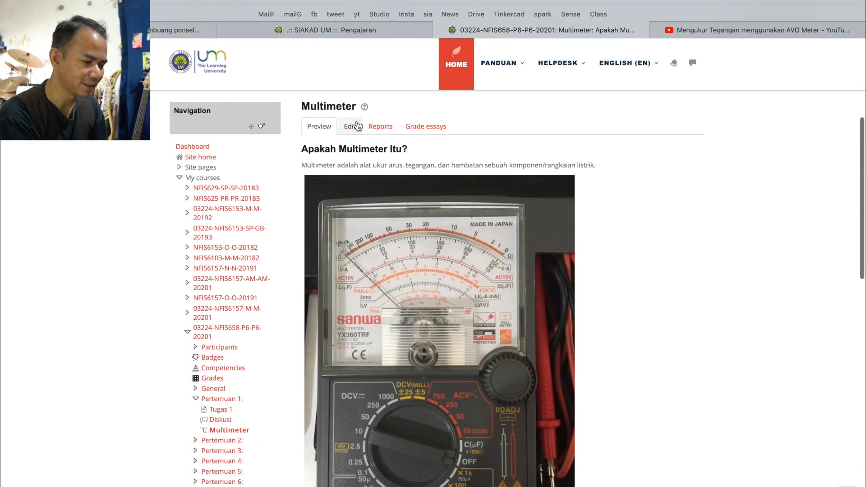
scroll(373, 185, "down", 5)
scroll(373, 185, "down", 3)
left_click(335, 216)
scroll(381, 318, "down", 3)
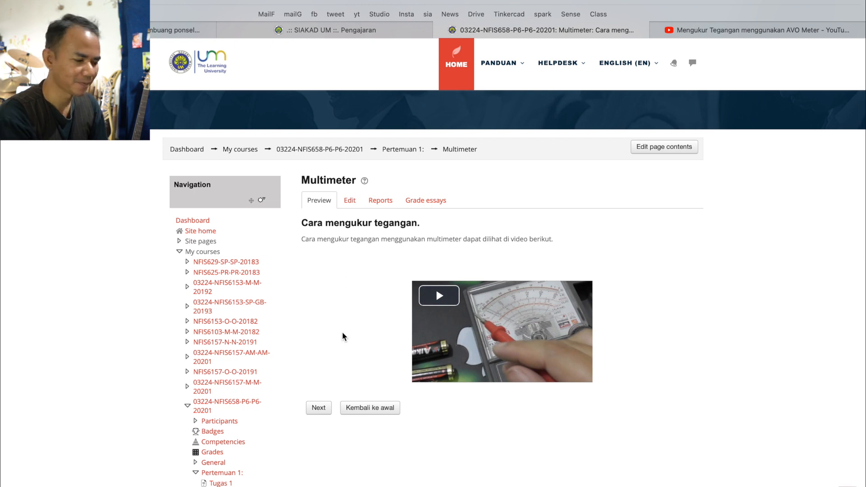
left_click(319, 409)
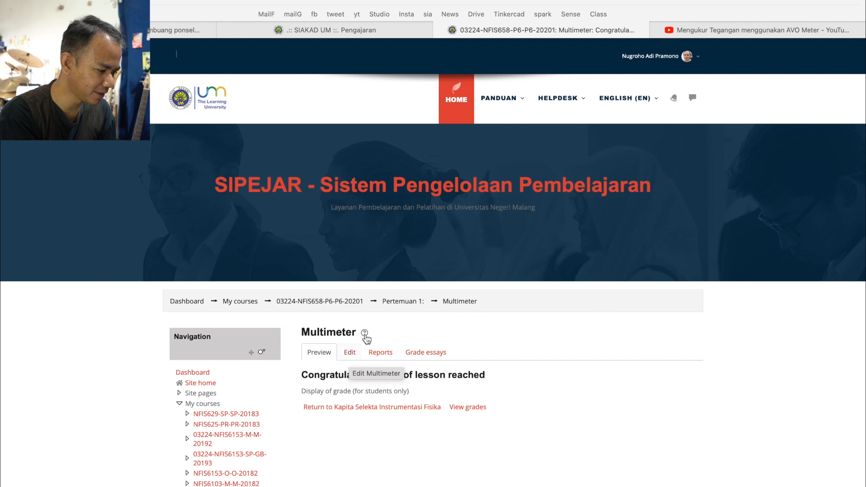
Open the "Apakah Multimeter Itu?" content page of the Multimeter lesson for editing
key("alt+Tab")
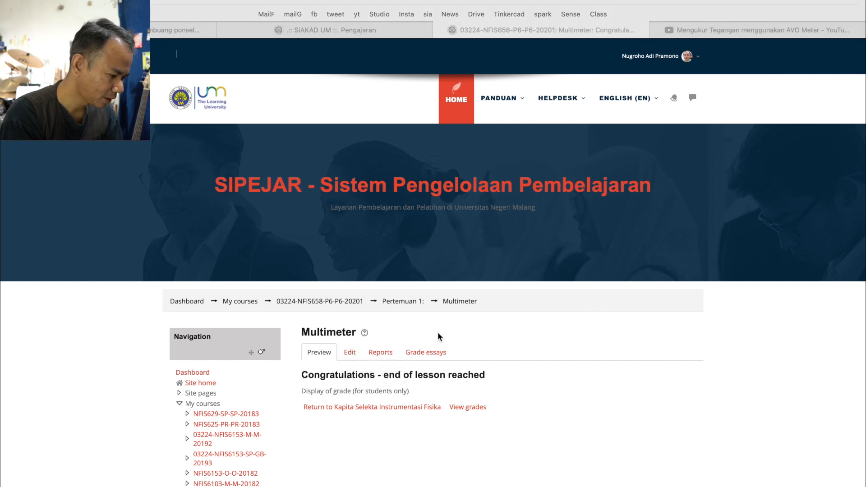
mouse_move(360, 333)
left_mouse_down()
mouse_move(329, 351)
mouse_move(351, 327)
left_mouse_up()
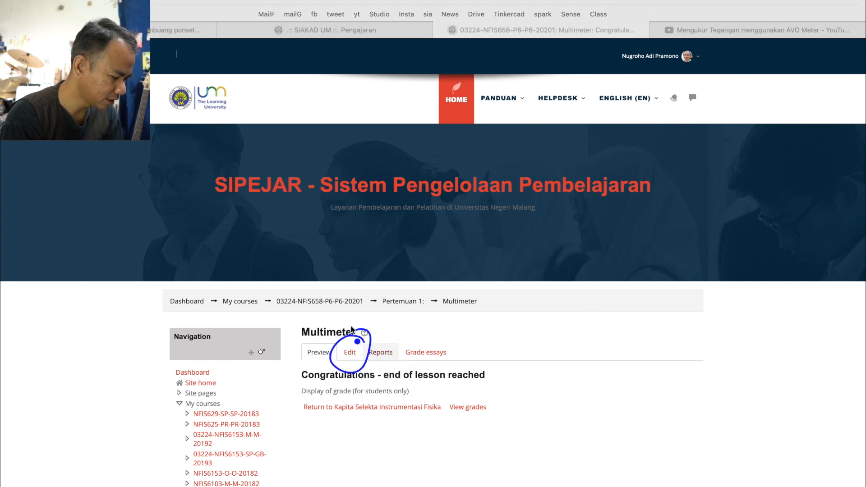
left_click(352, 351)
left_click(350, 353)
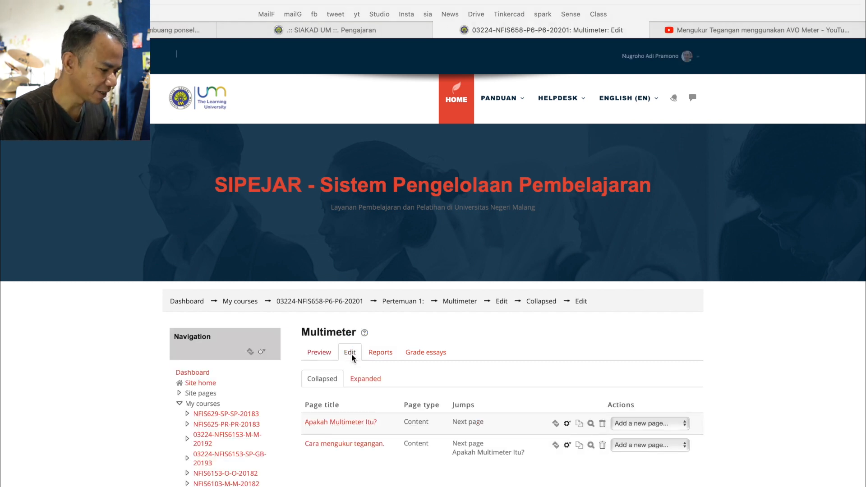
scroll(459, 348, "down", 2)
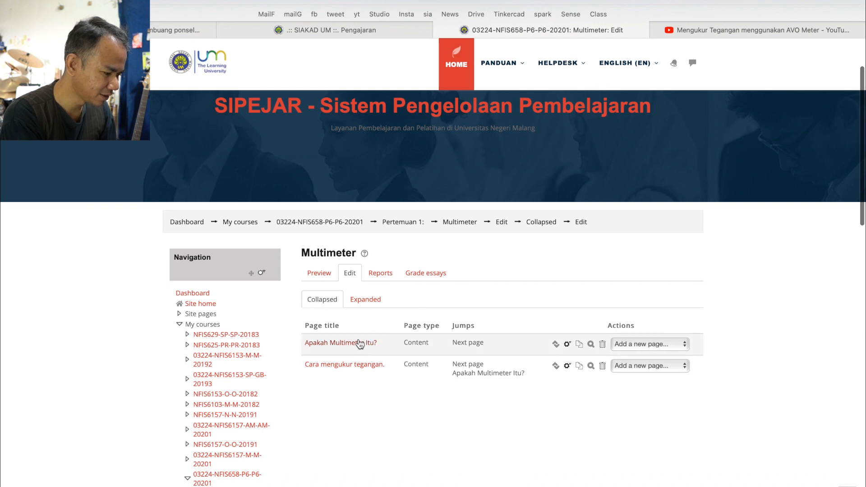
left_click(568, 345)
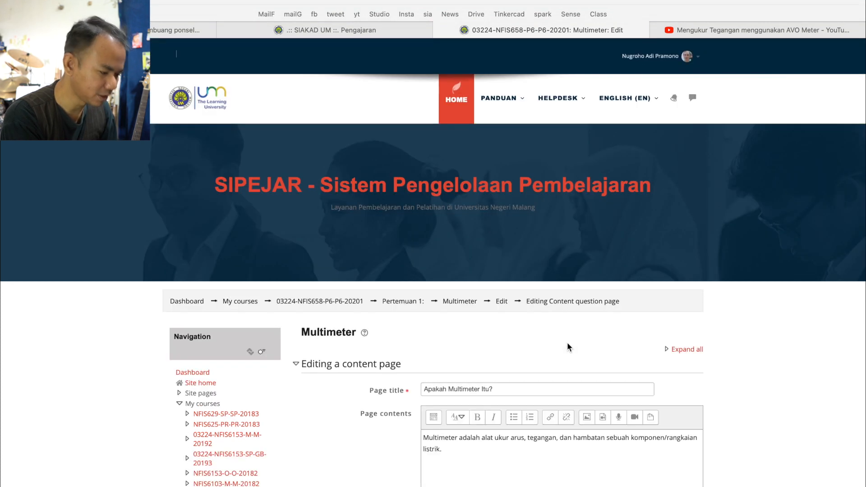
scroll(567, 342, "down", 5)
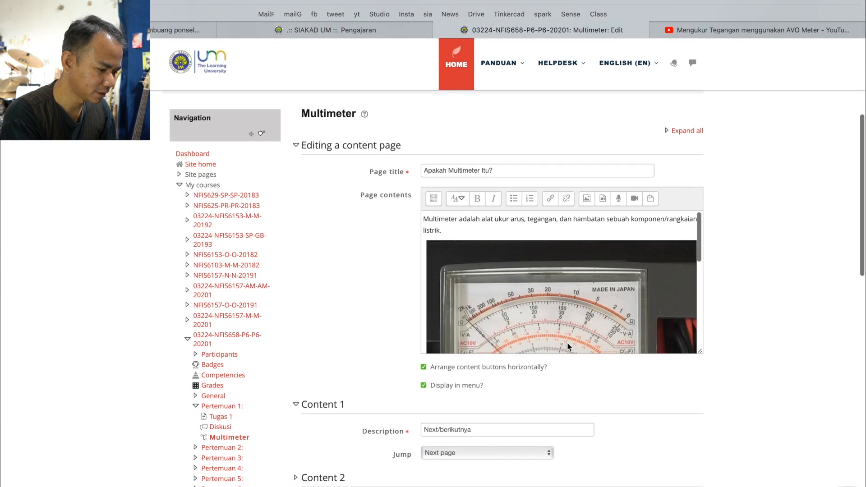
scroll(567, 342, "down", 5)
scroll(649, 401, "down", 4)
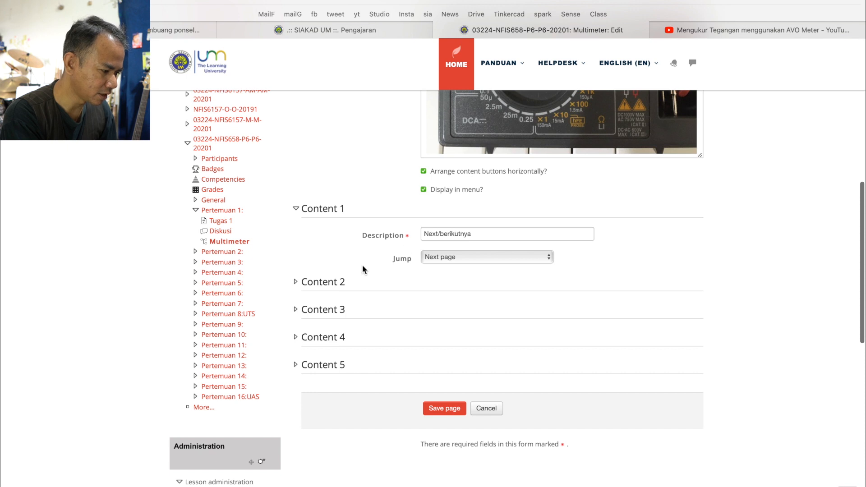
Set the Content 2 description to "Selesai" with a jump to End of lesson and save the page
left_click(329, 283)
left_click(435, 307)
type("selesai")
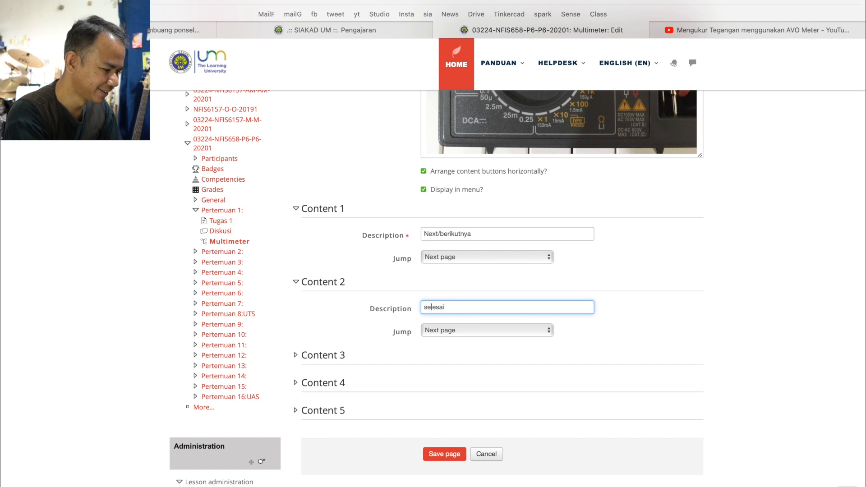
key("BackSpace")
type("S")
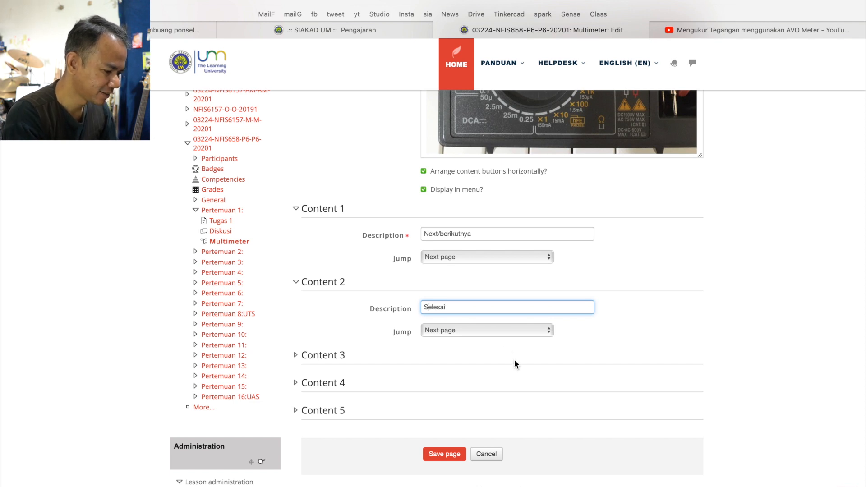
left_click(521, 334)
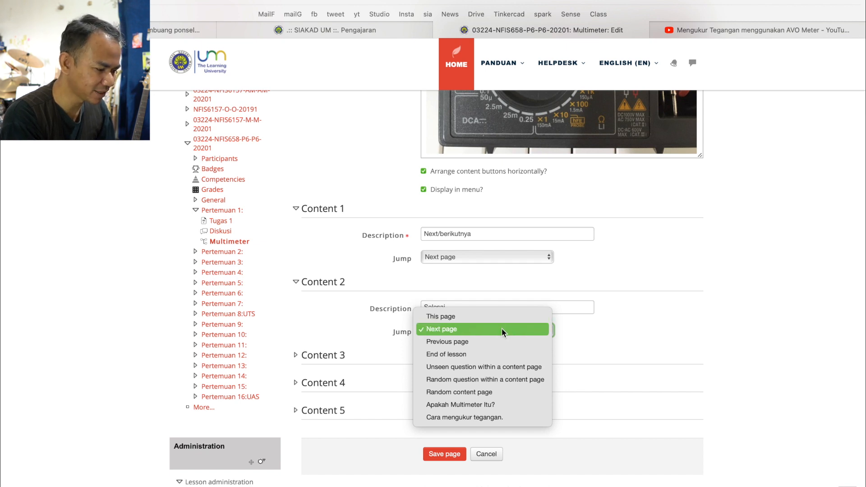
left_click(485, 354)
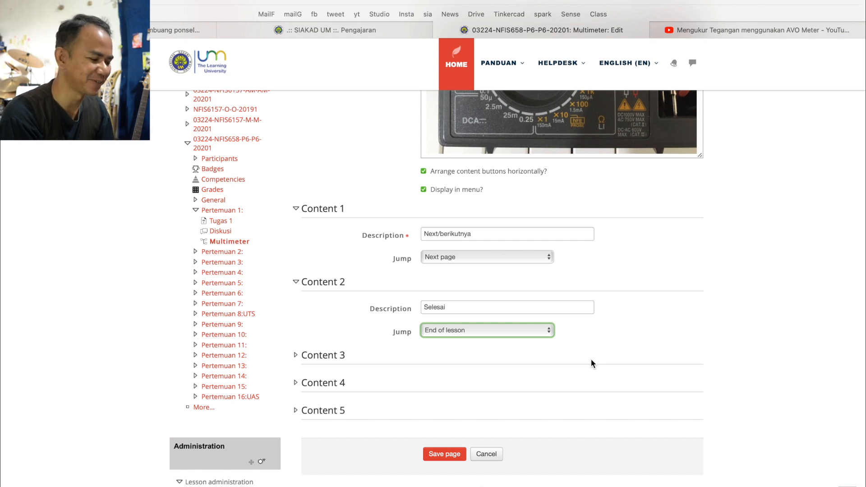
left_click(444, 457)
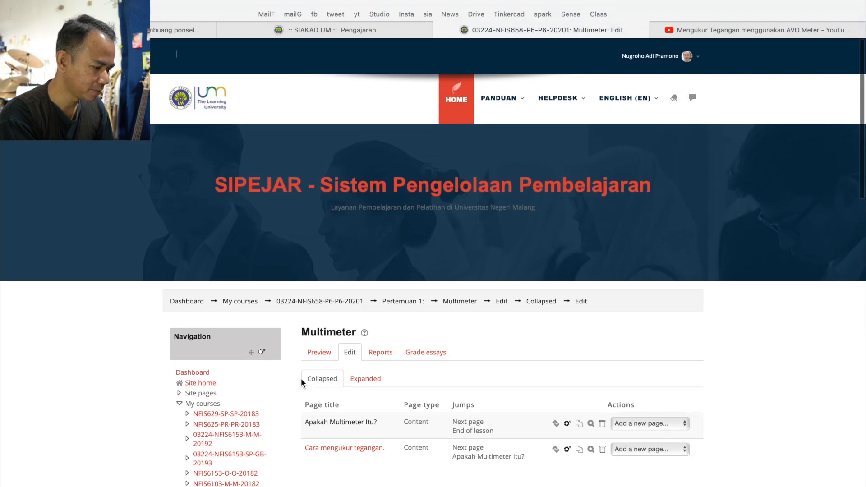
Preview the Multimeter lesson from its first page and follow "Next/berikutnya" to the "Cara mengukur tegangan." page
key("super+Tab")
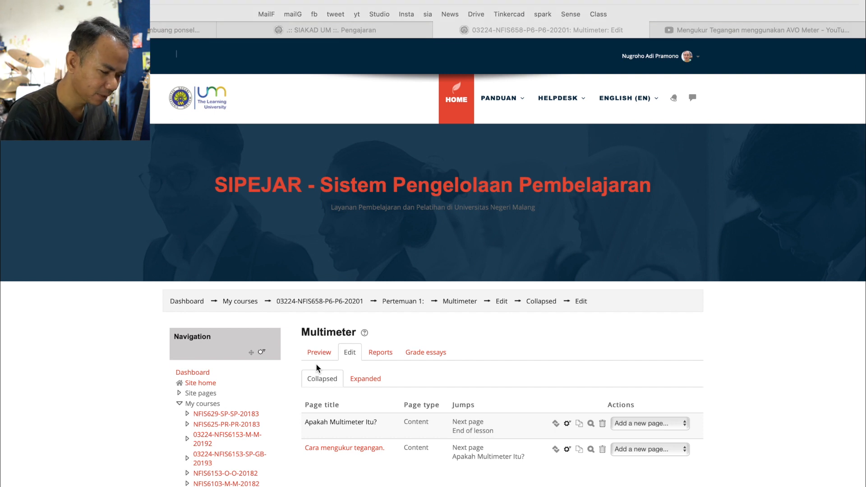
mouse_move(333, 325)
left_mouse_down()
mouse_move(323, 372)
mouse_move(333, 326)
left_mouse_up()
key("Escape")
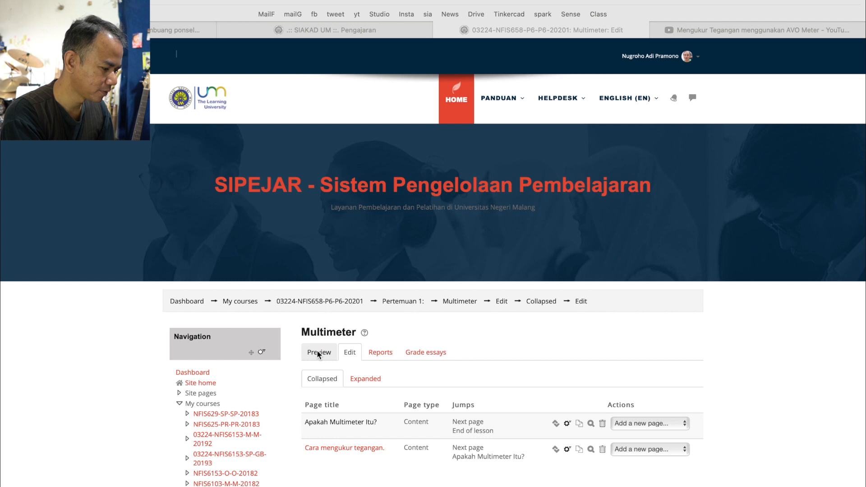
left_click(316, 351)
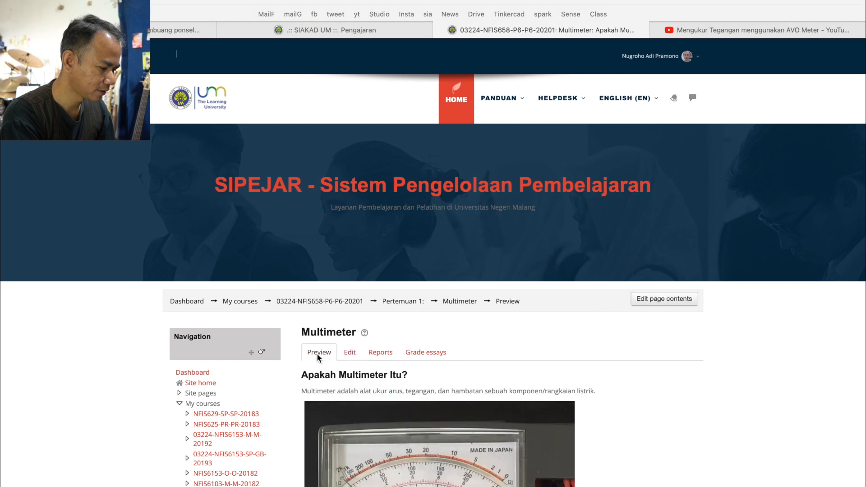
scroll(307, 379, "down", 5)
scroll(334, 288, "down", 6)
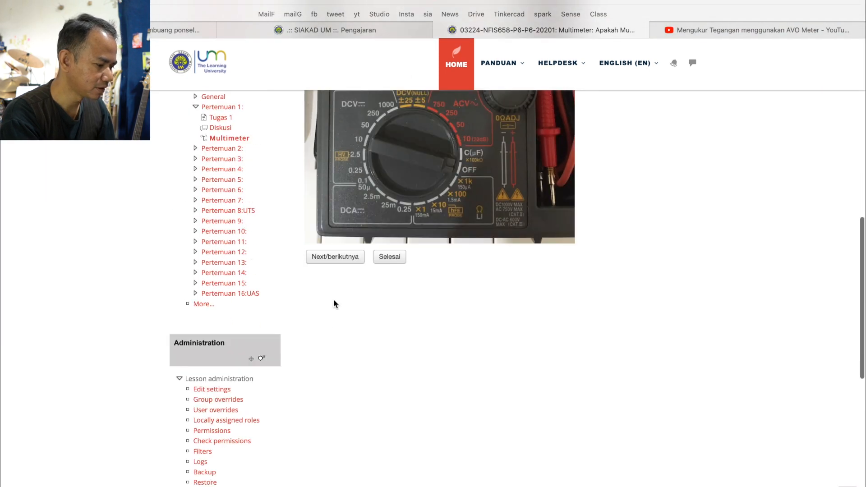
left_click(333, 257)
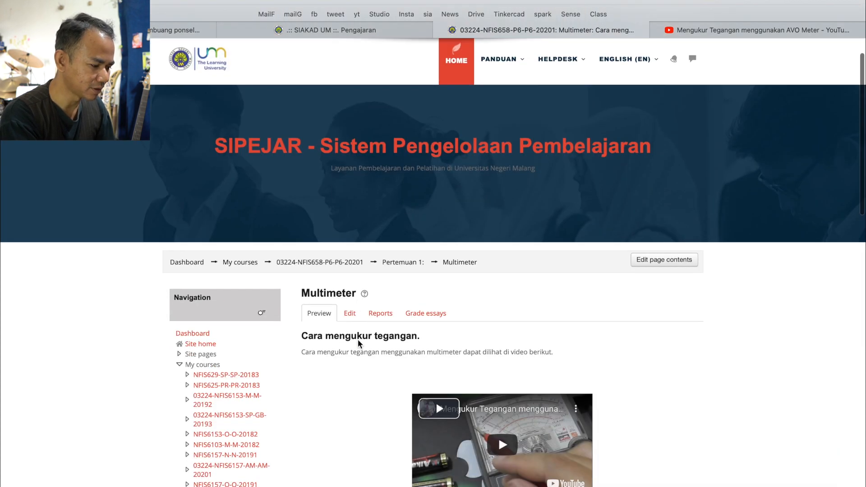
scroll(358, 339, "down", 4)
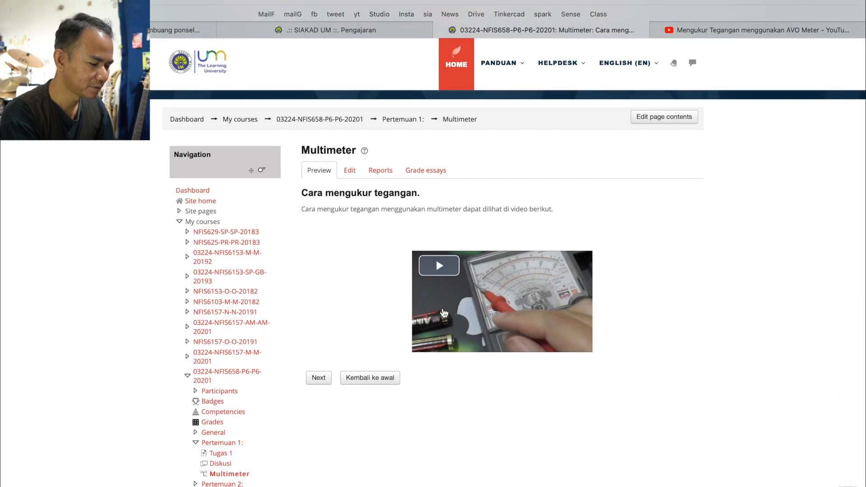
Return to the lesson's first page through "Kembali ke awal" and test the "Selesai" jump
left_click(374, 372)
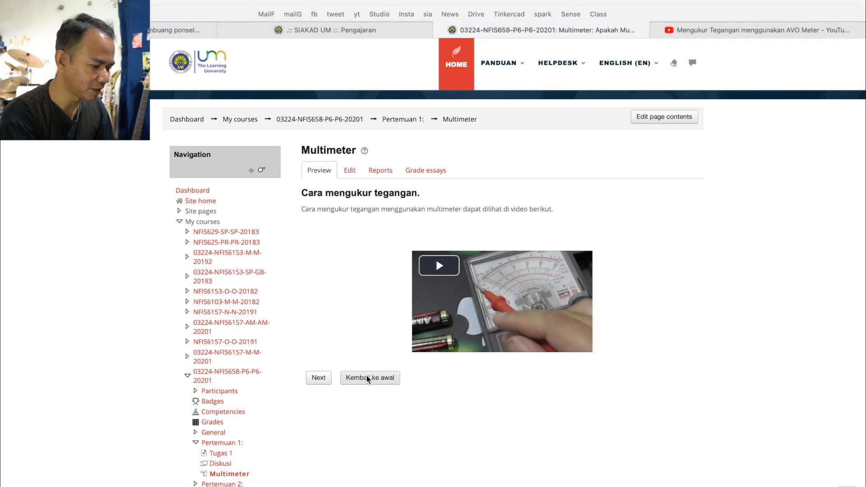
scroll(381, 417, "down", 5)
scroll(382, 416, "down", 2)
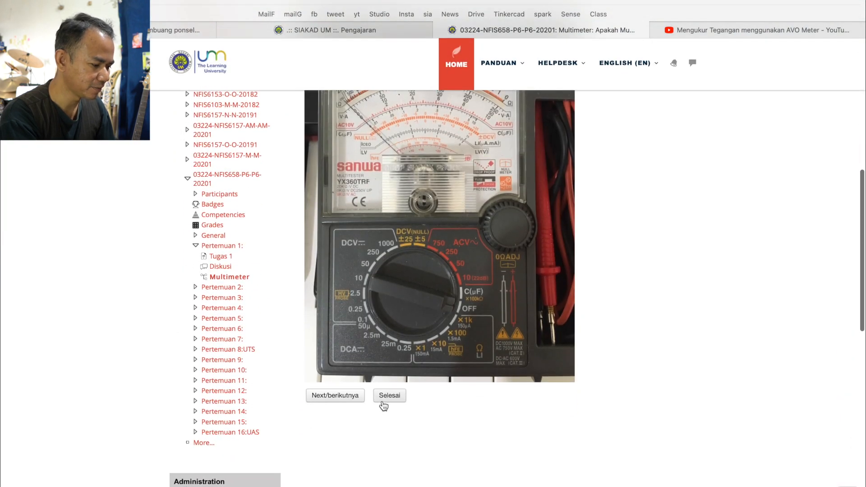
left_click(389, 396)
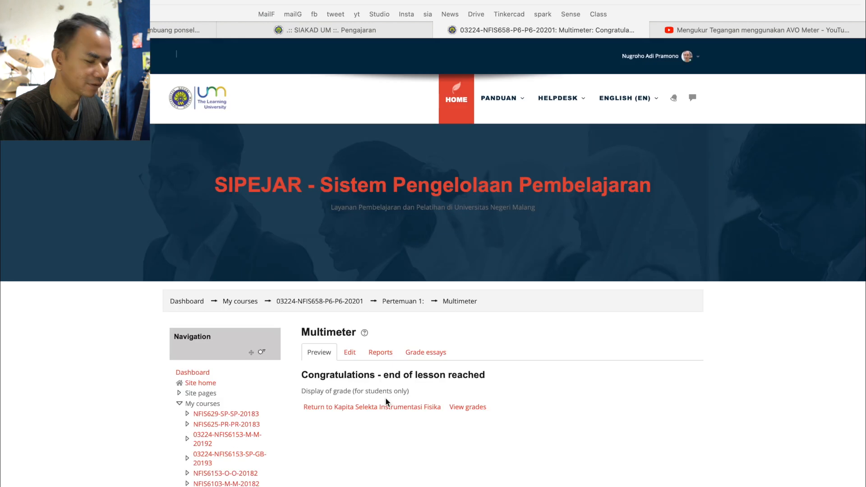